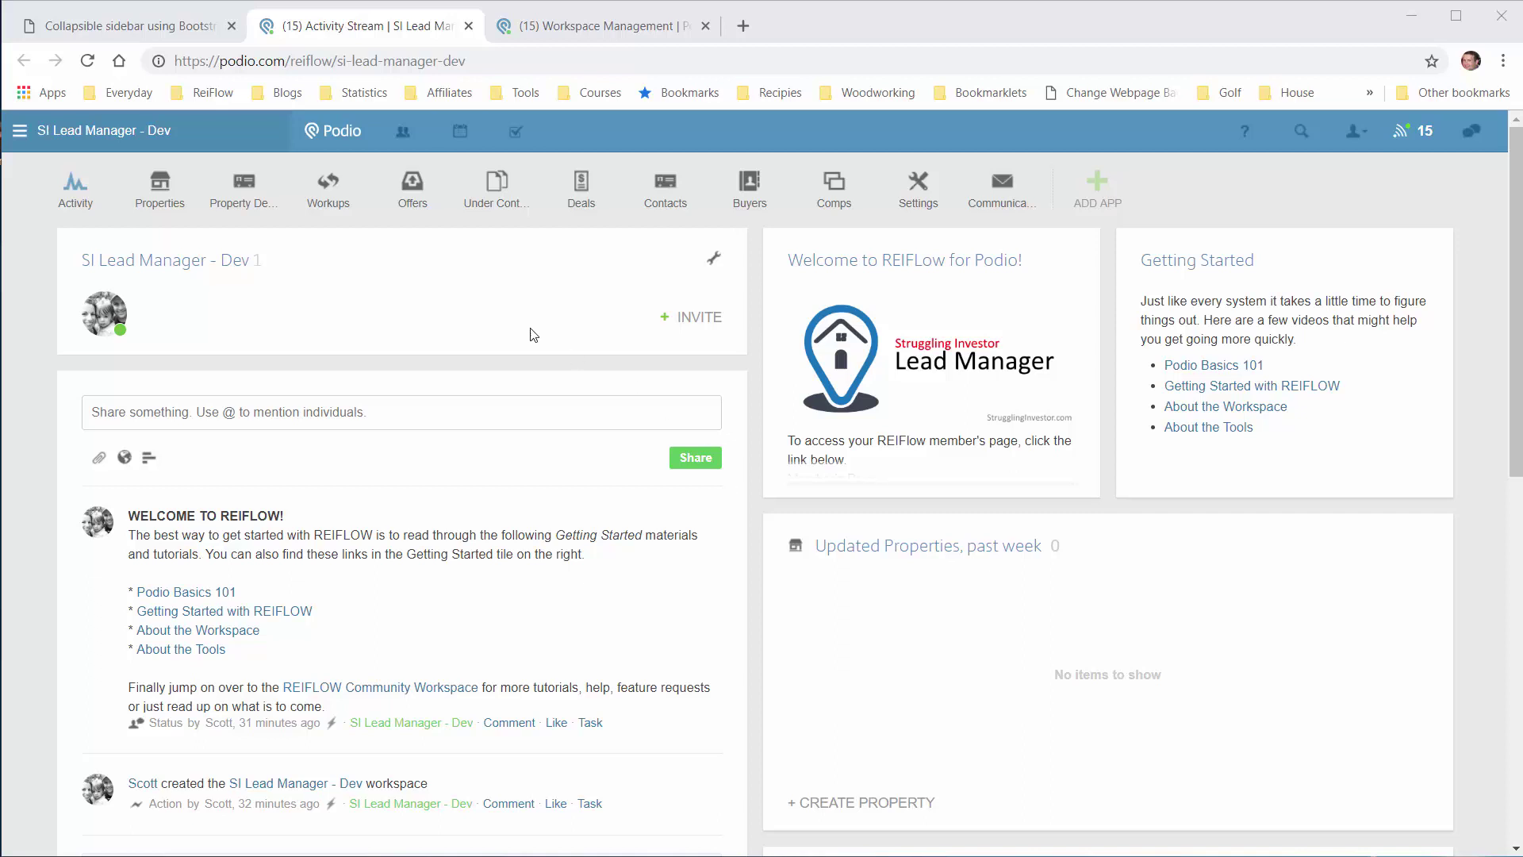
Step: Open the Properties app in the SI Lead Manager - Dev workspace, which shows 0 properties
click(164, 211)
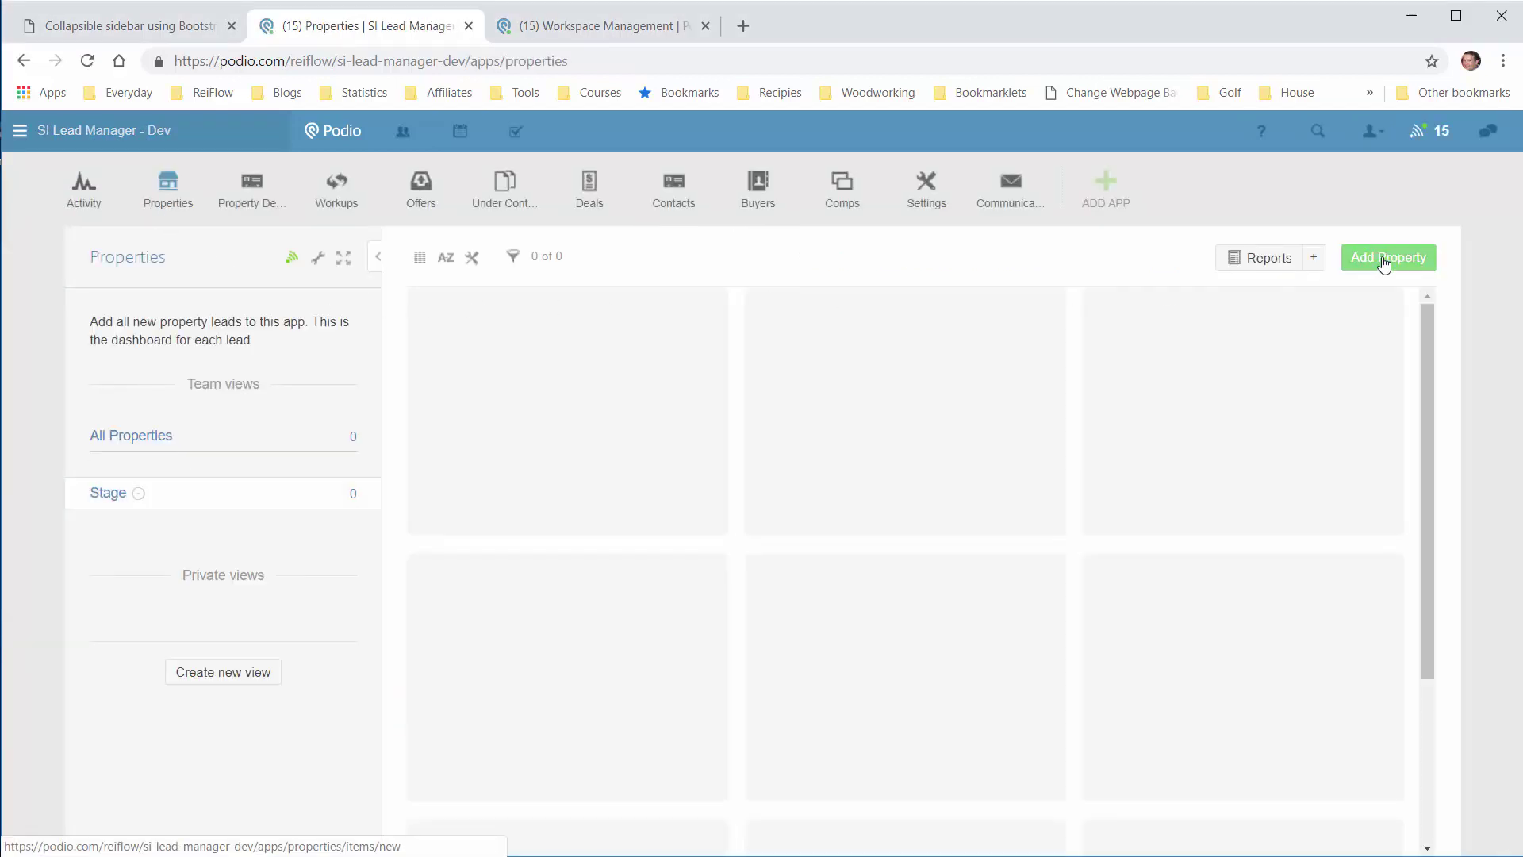
Step: Add a property lead with the suggested Whippany, NJ 07981 street address and save it
click(1358, 258)
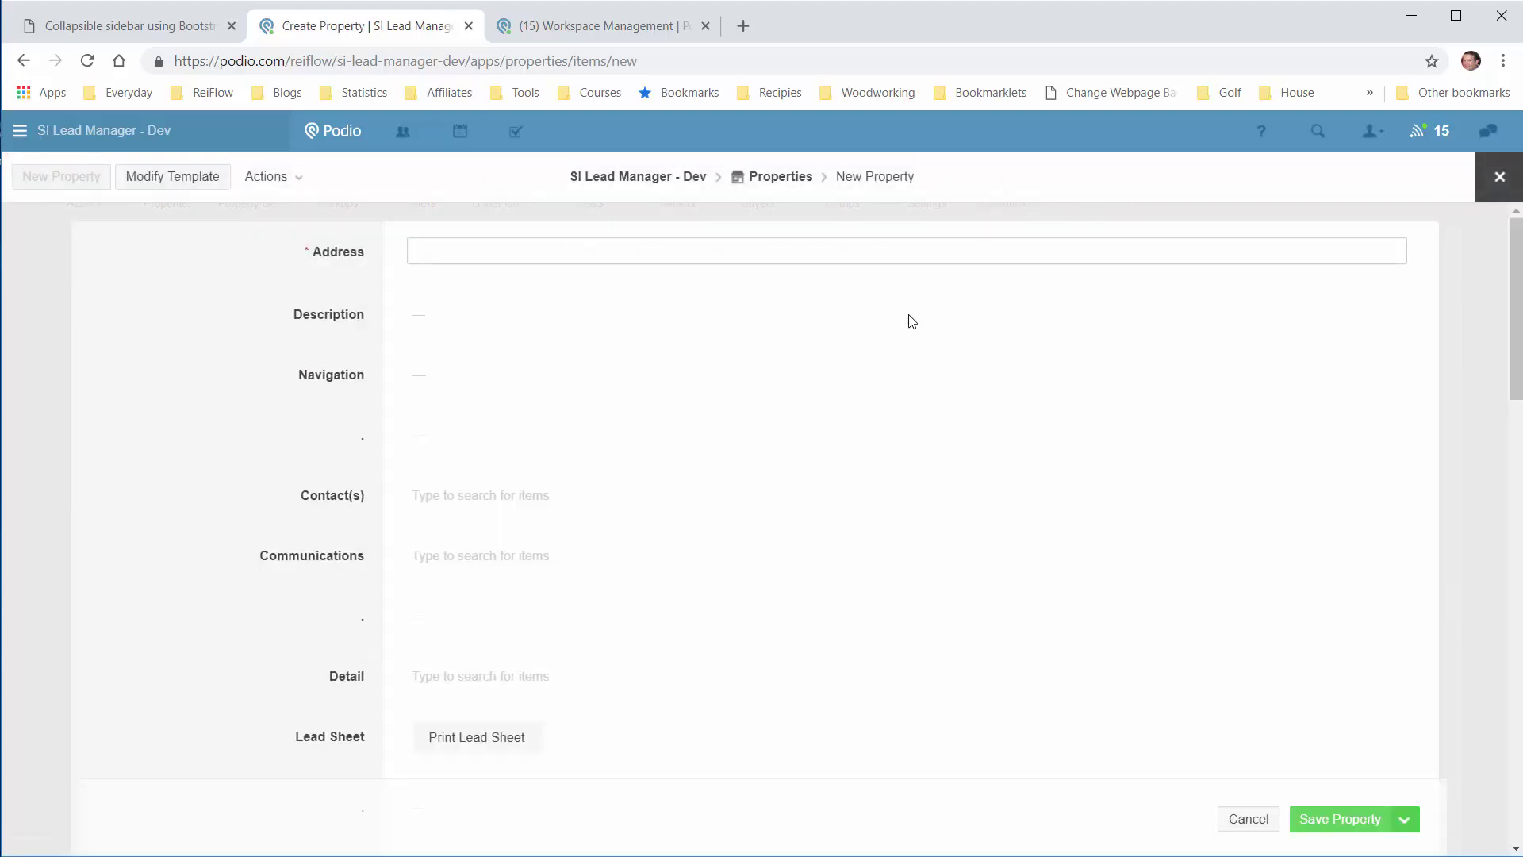
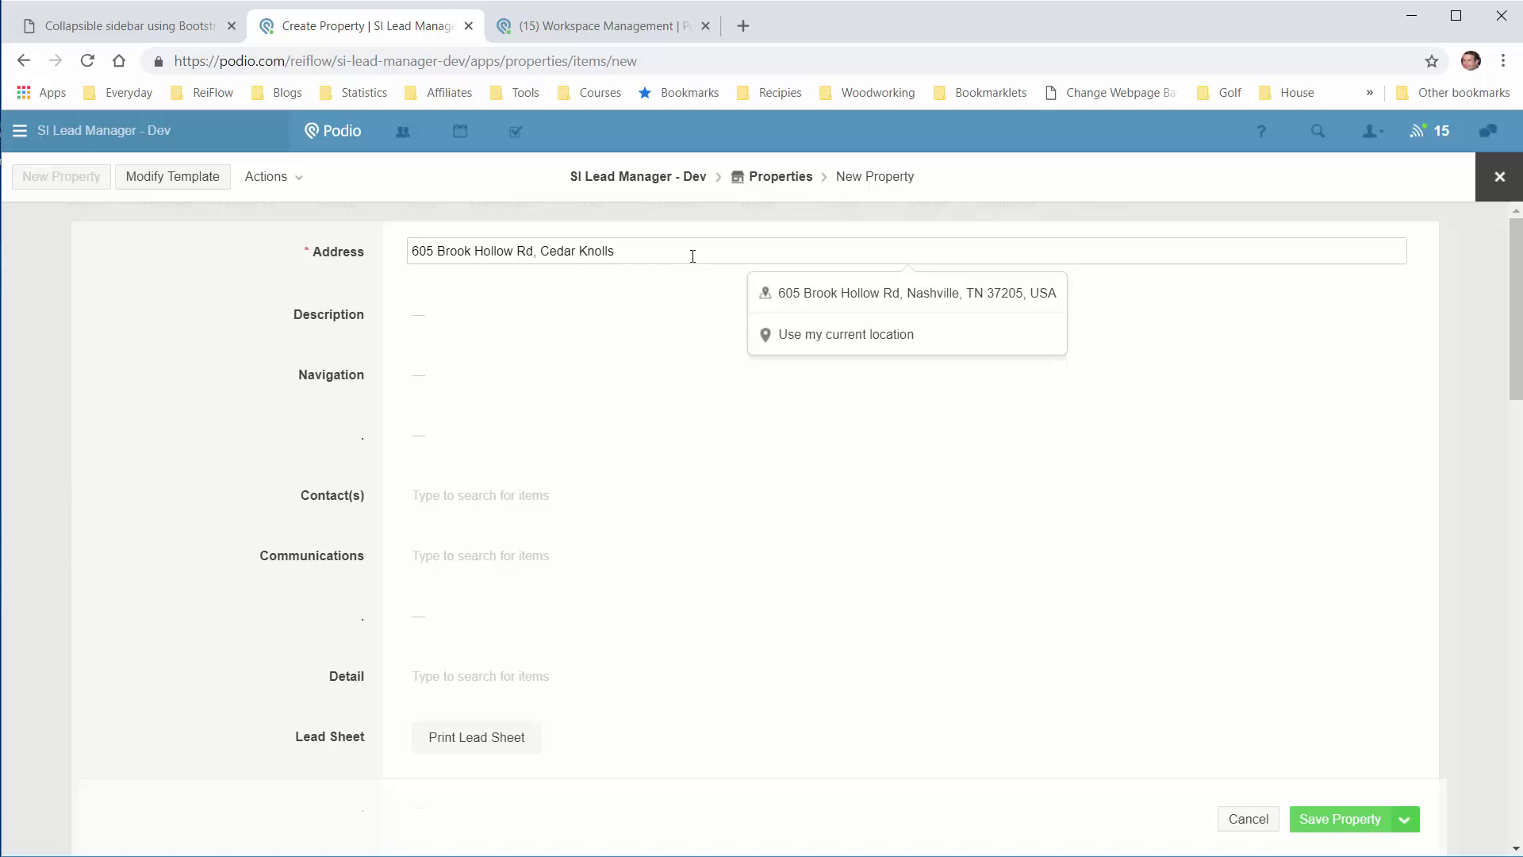
click(863, 307)
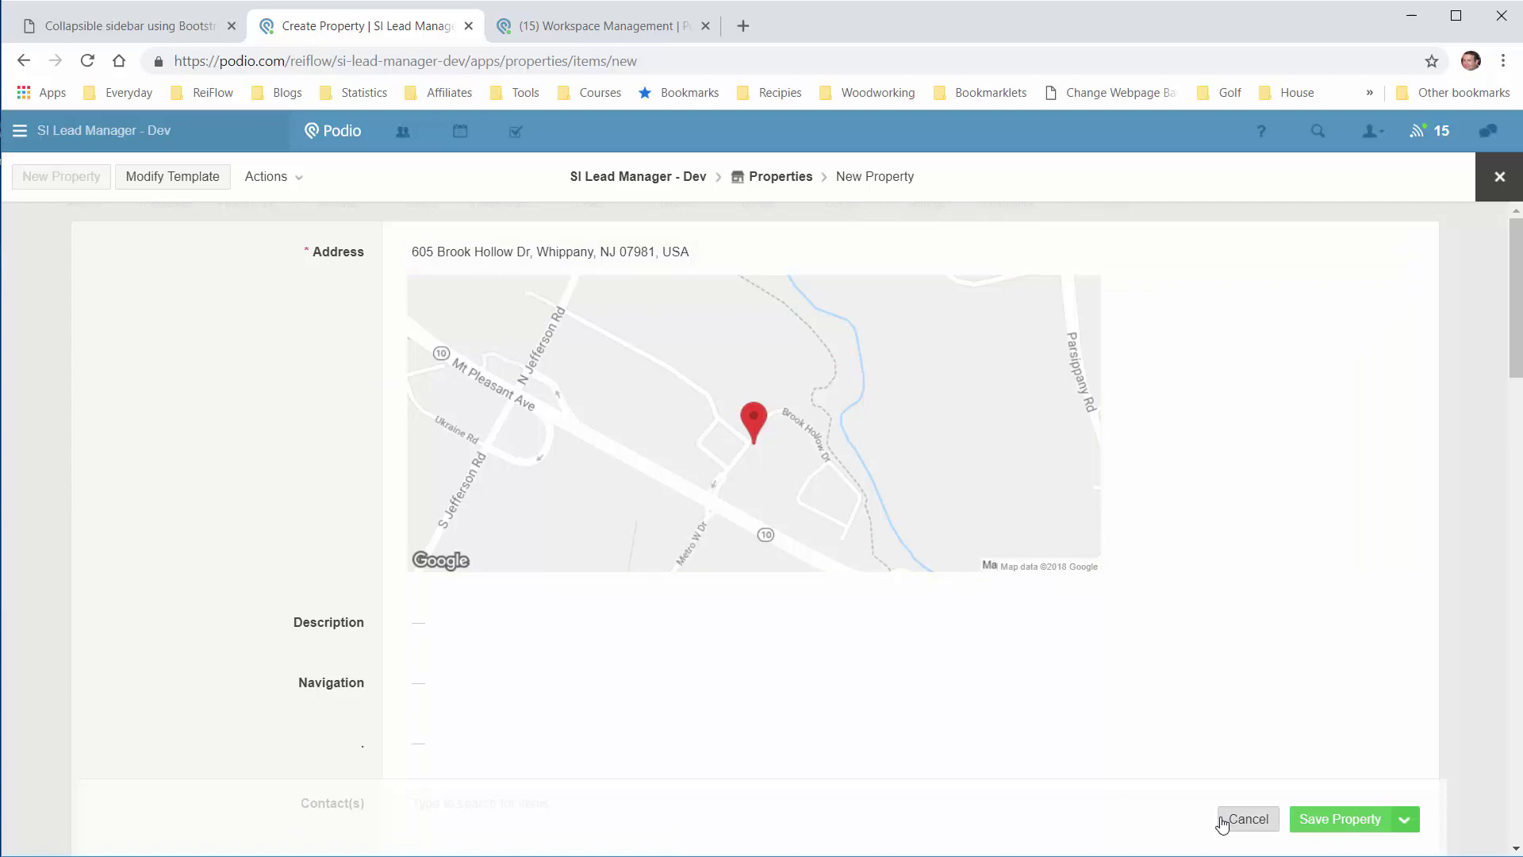
click(1326, 820)
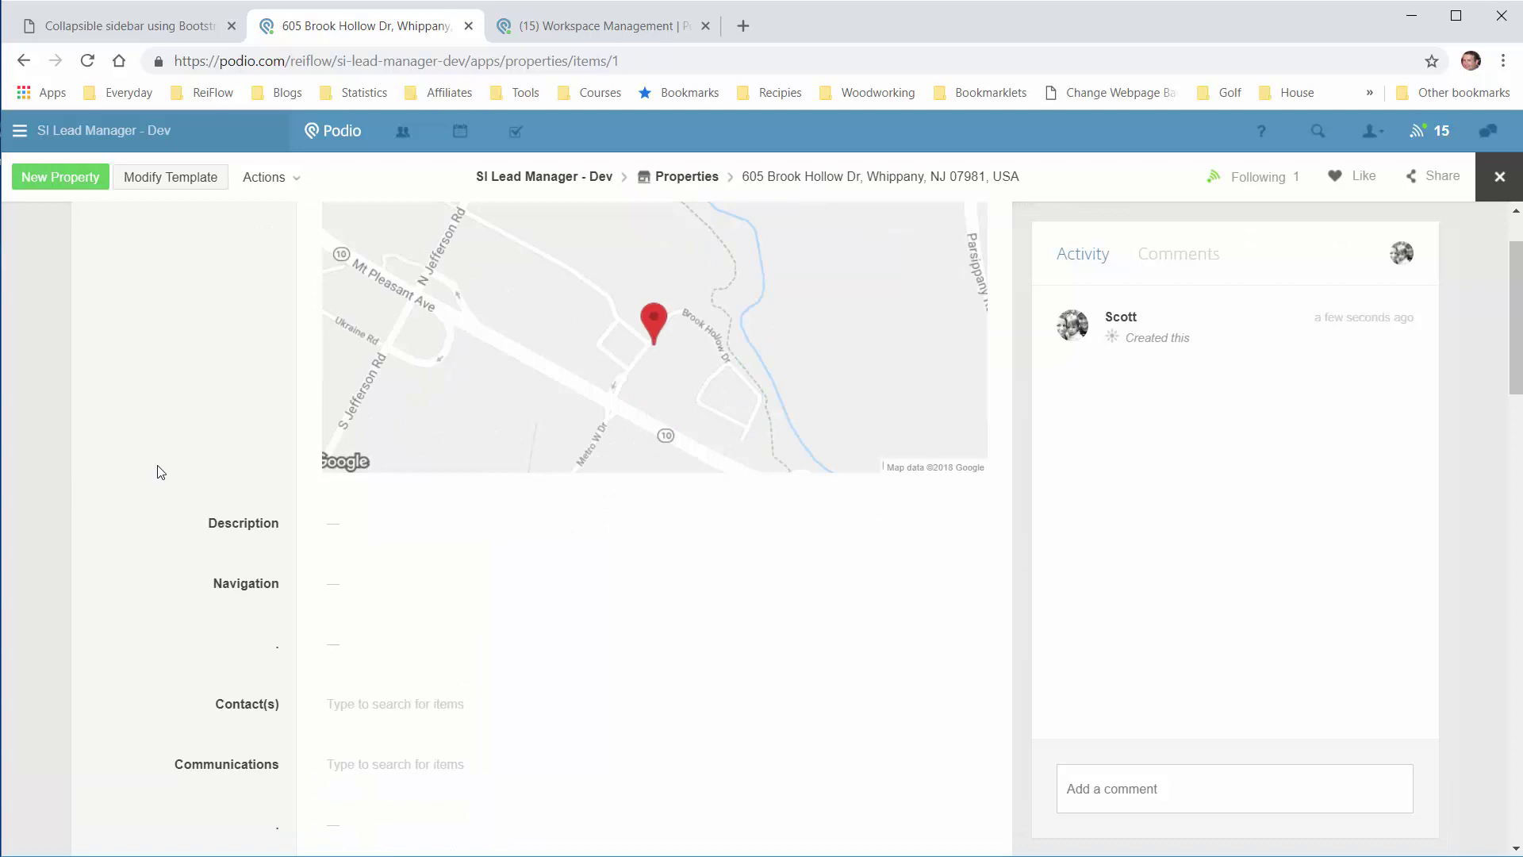
scroll(158, 470, down, 3)
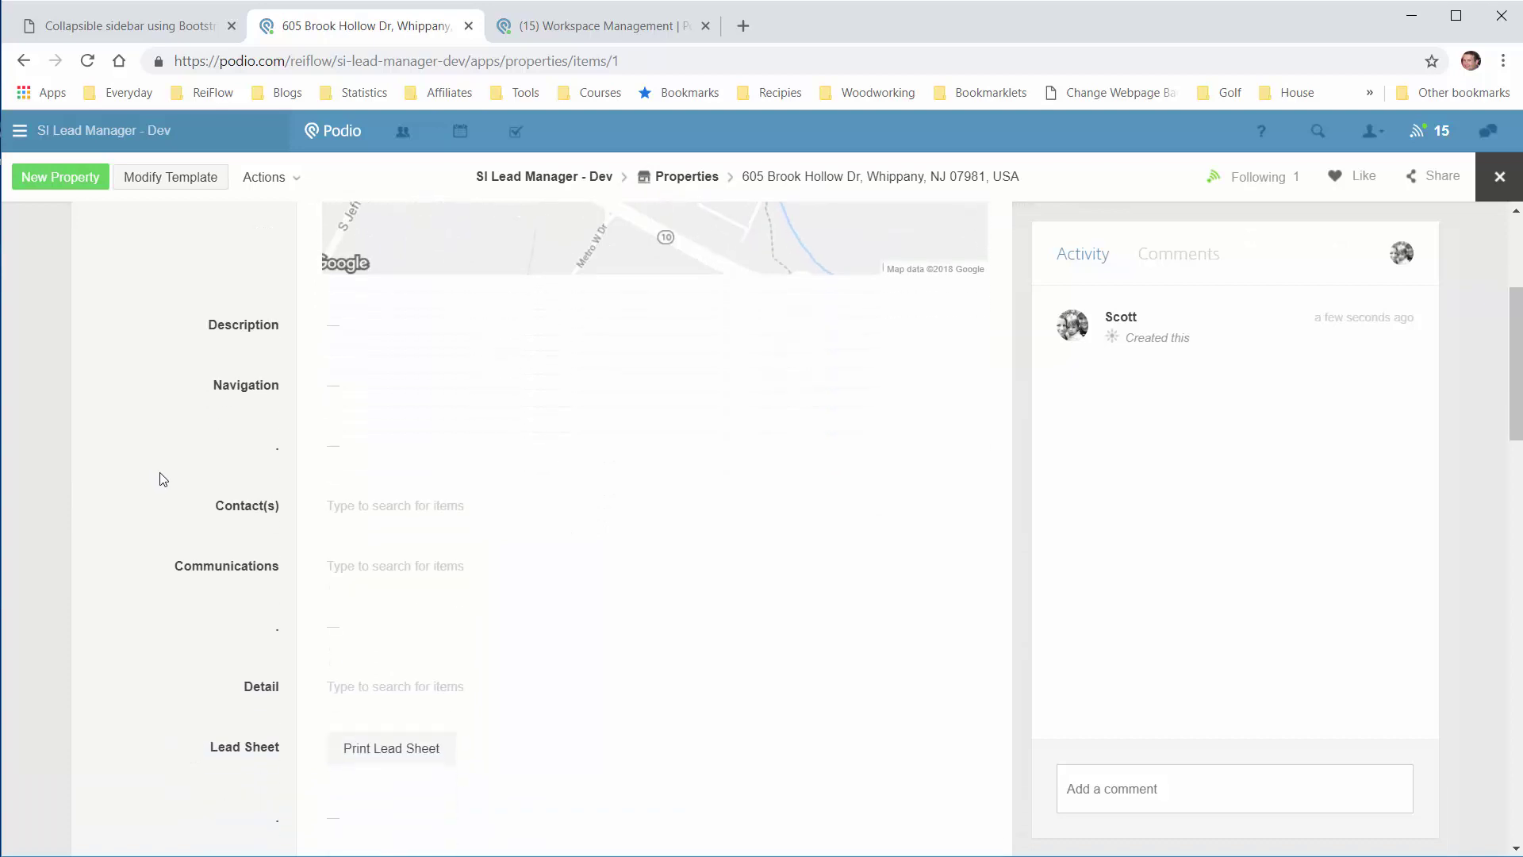
Step: Create a new linked seller contact and fill in the first name, last name, work email and work phone
click(488, 516)
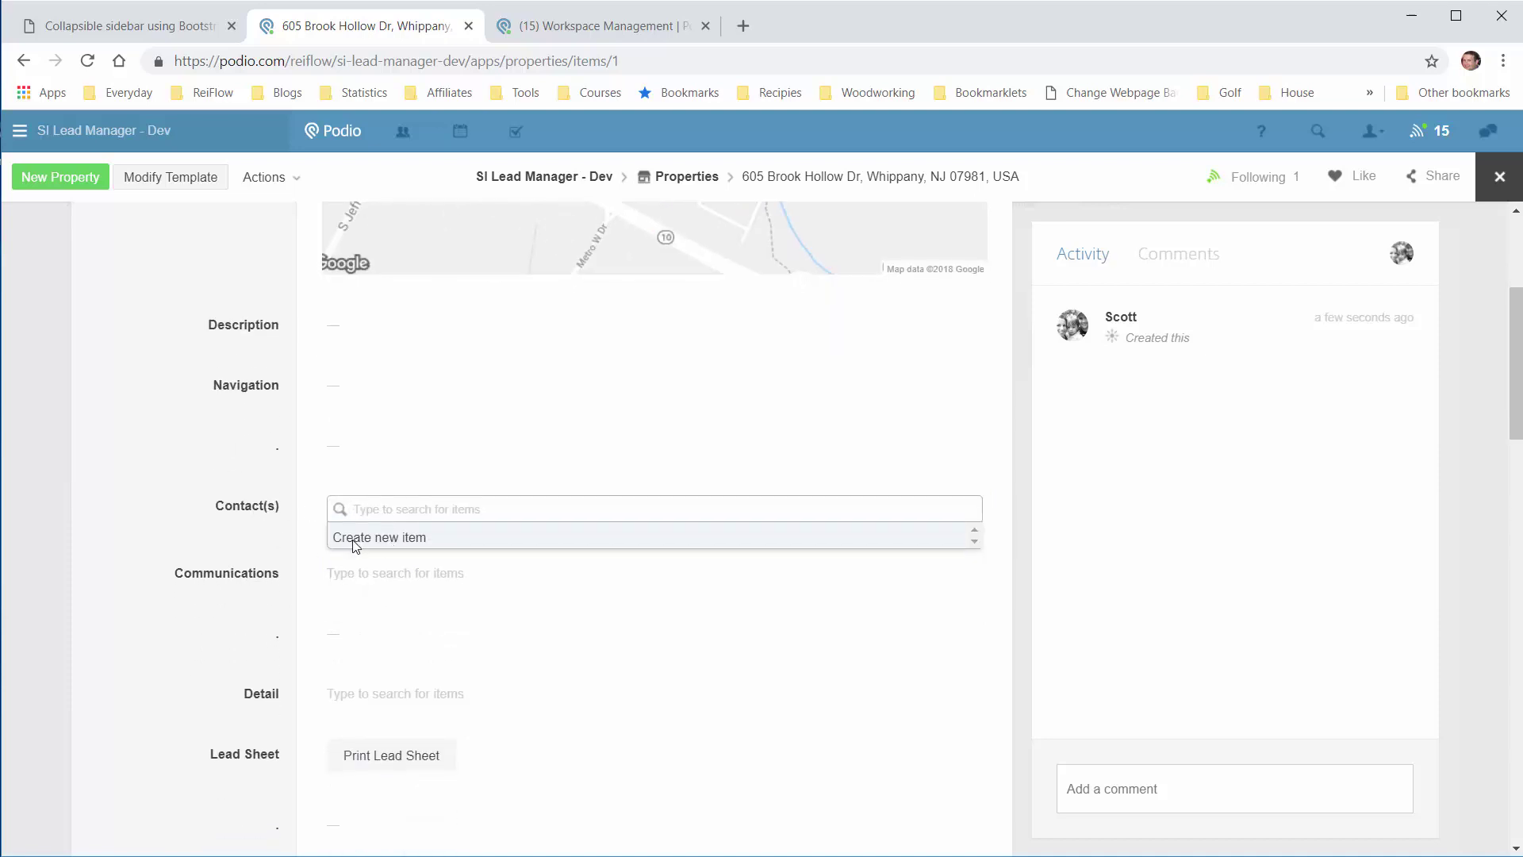
click(352, 539)
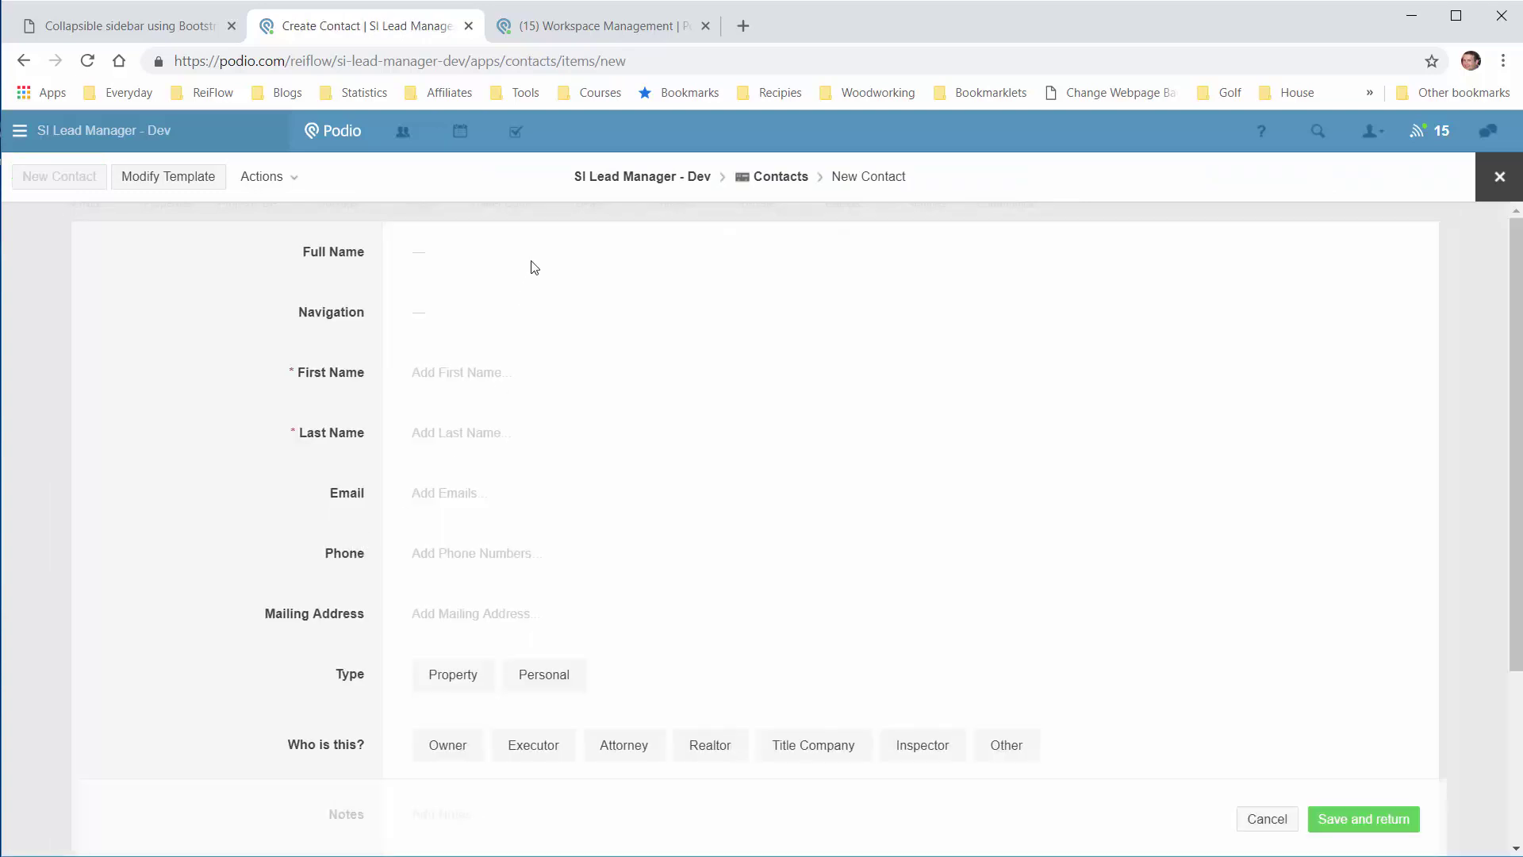
click(517, 390)
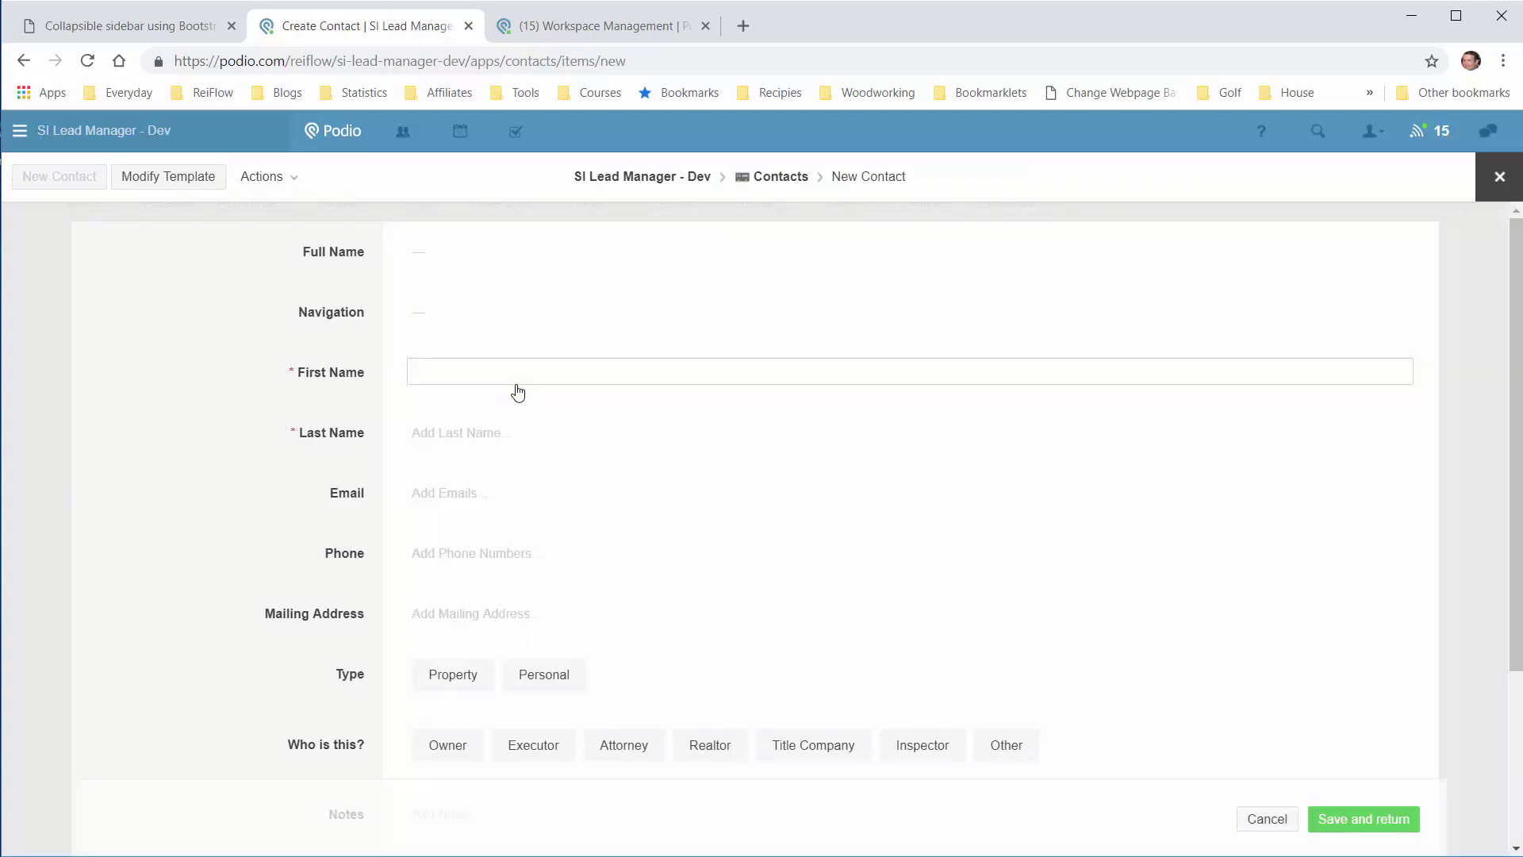
key(Tab)
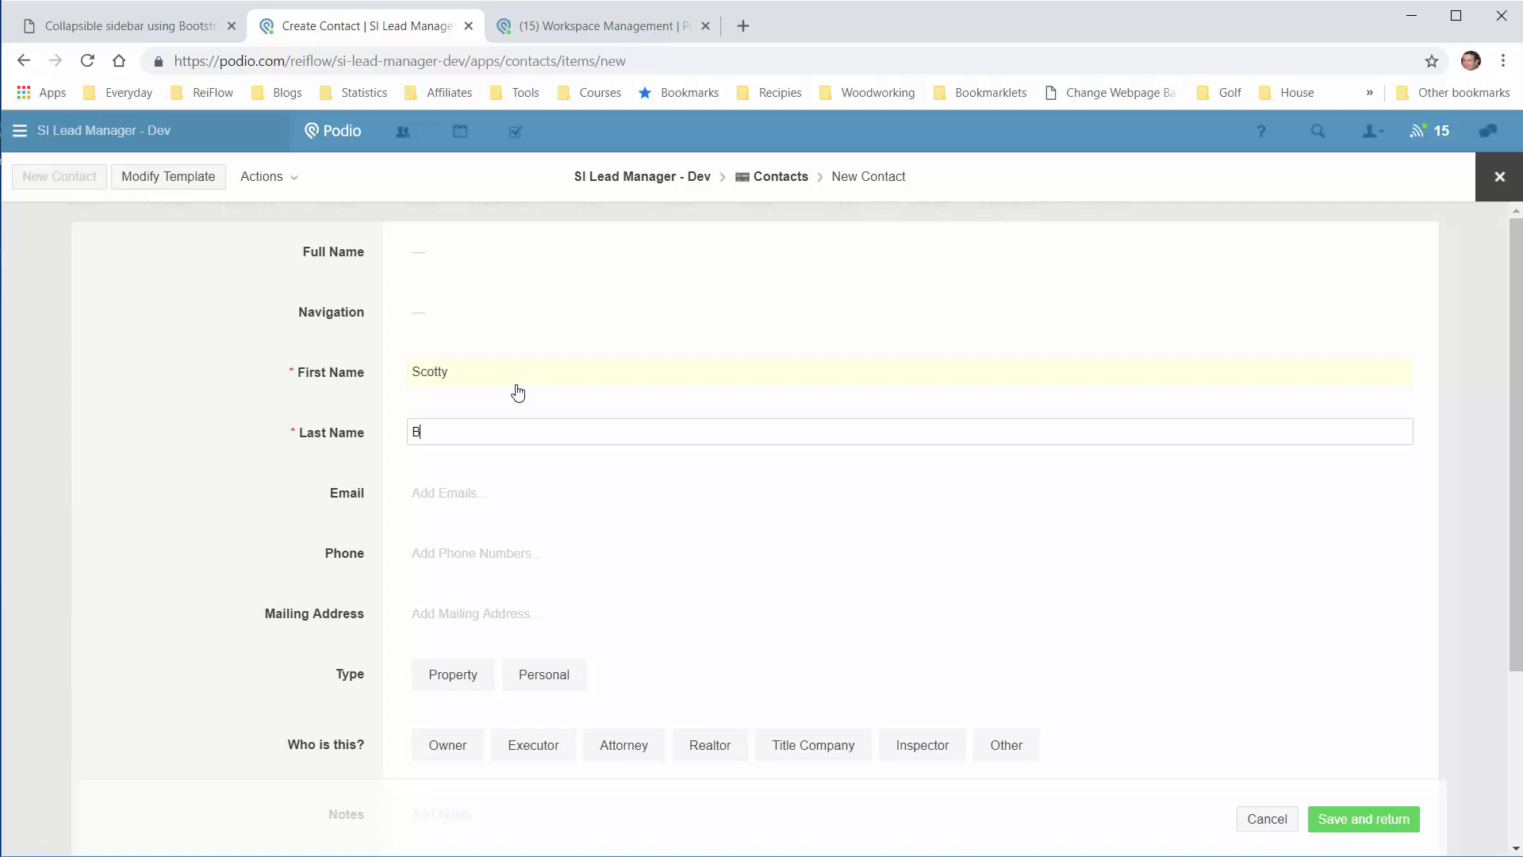
key(Tab)
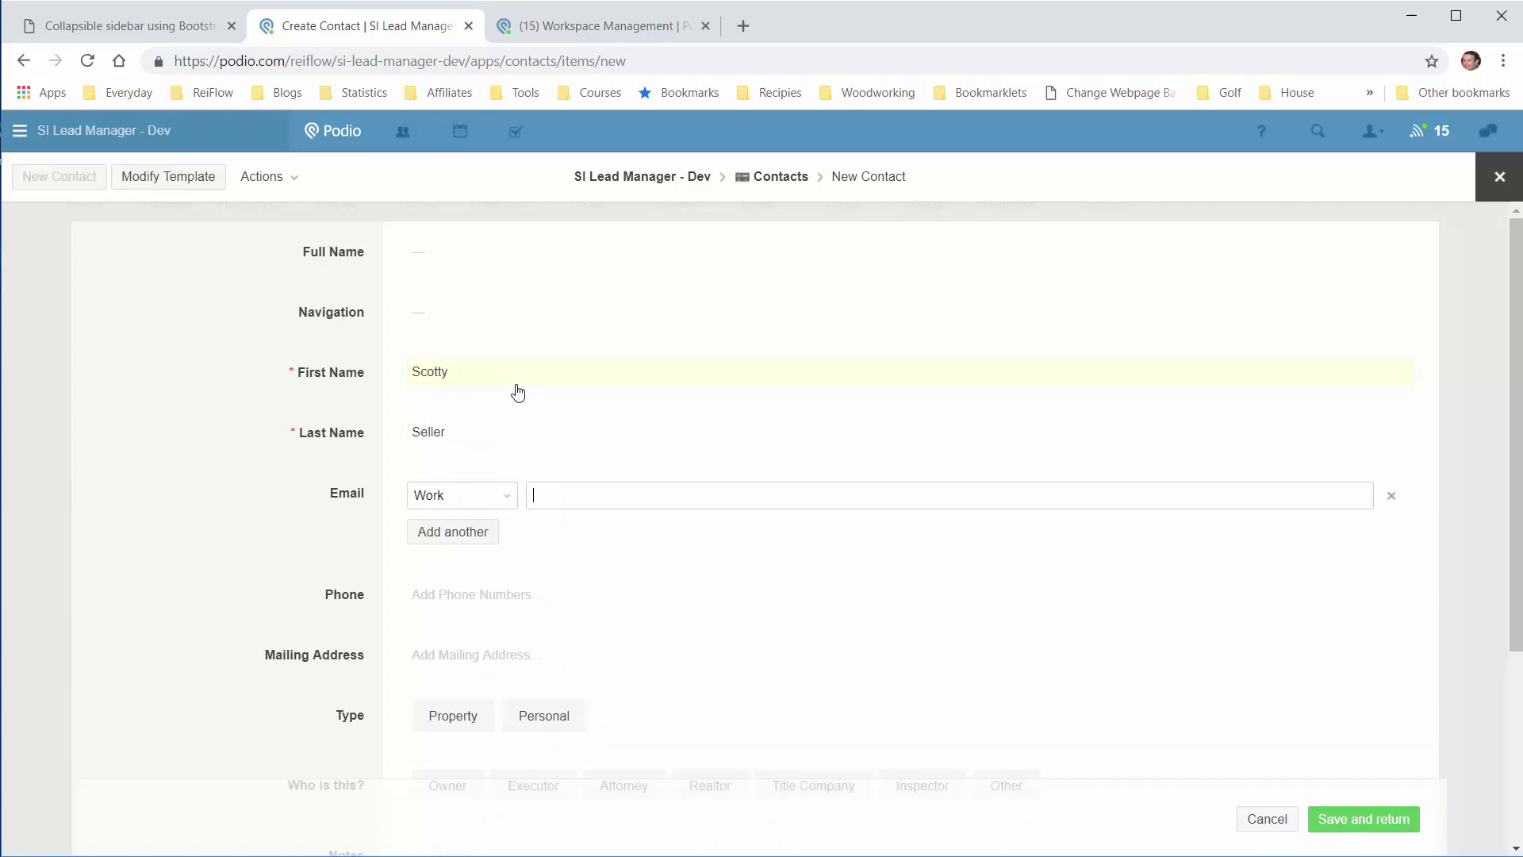
click(571, 594)
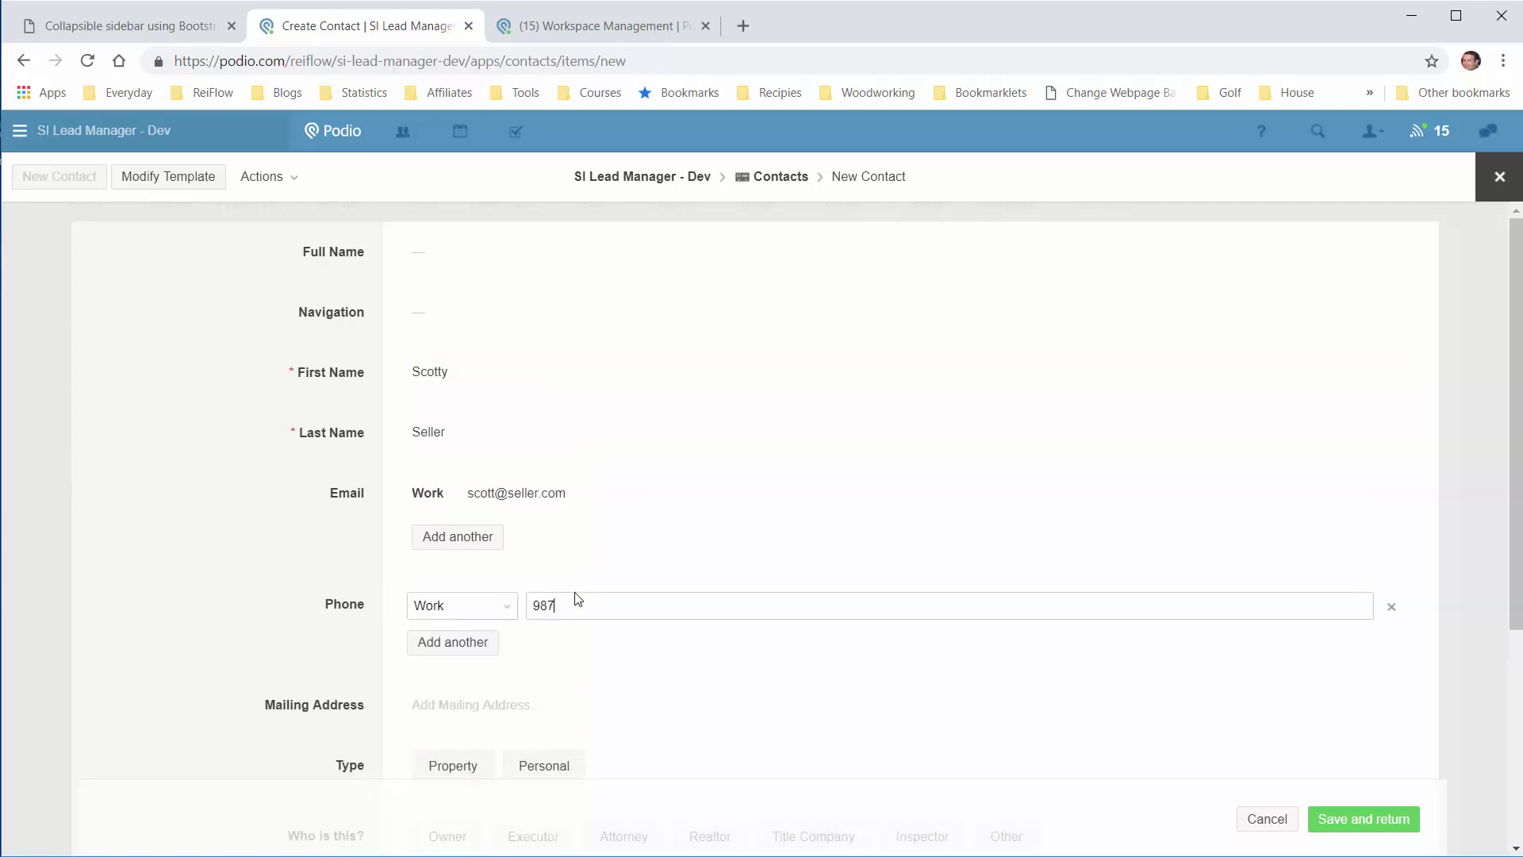
Step: Enter the contact's mailing address
click(299, 616)
scroll(300, 631, down, 3)
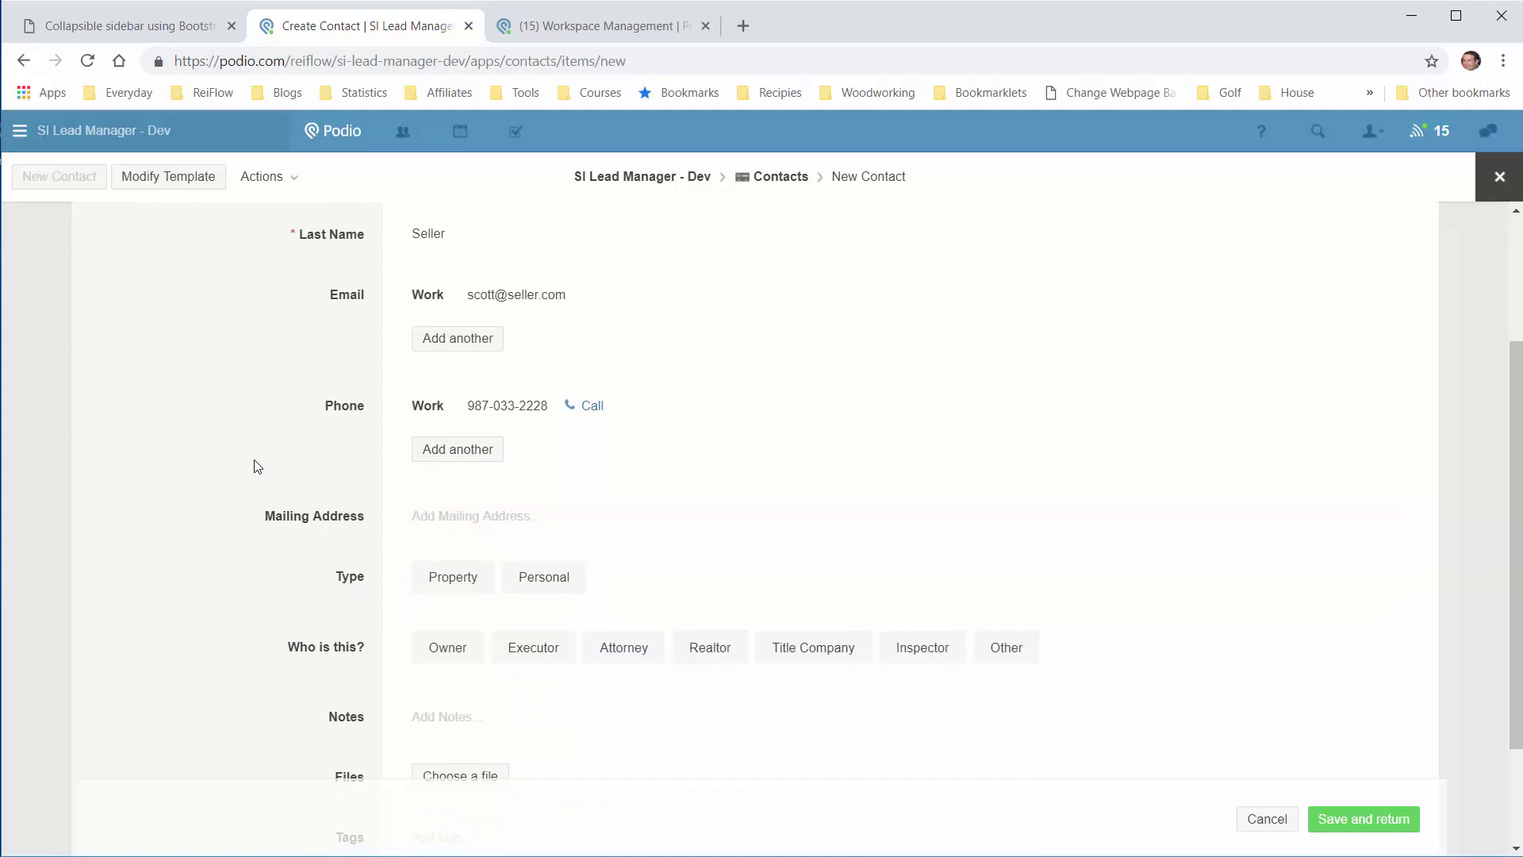
click(533, 519)
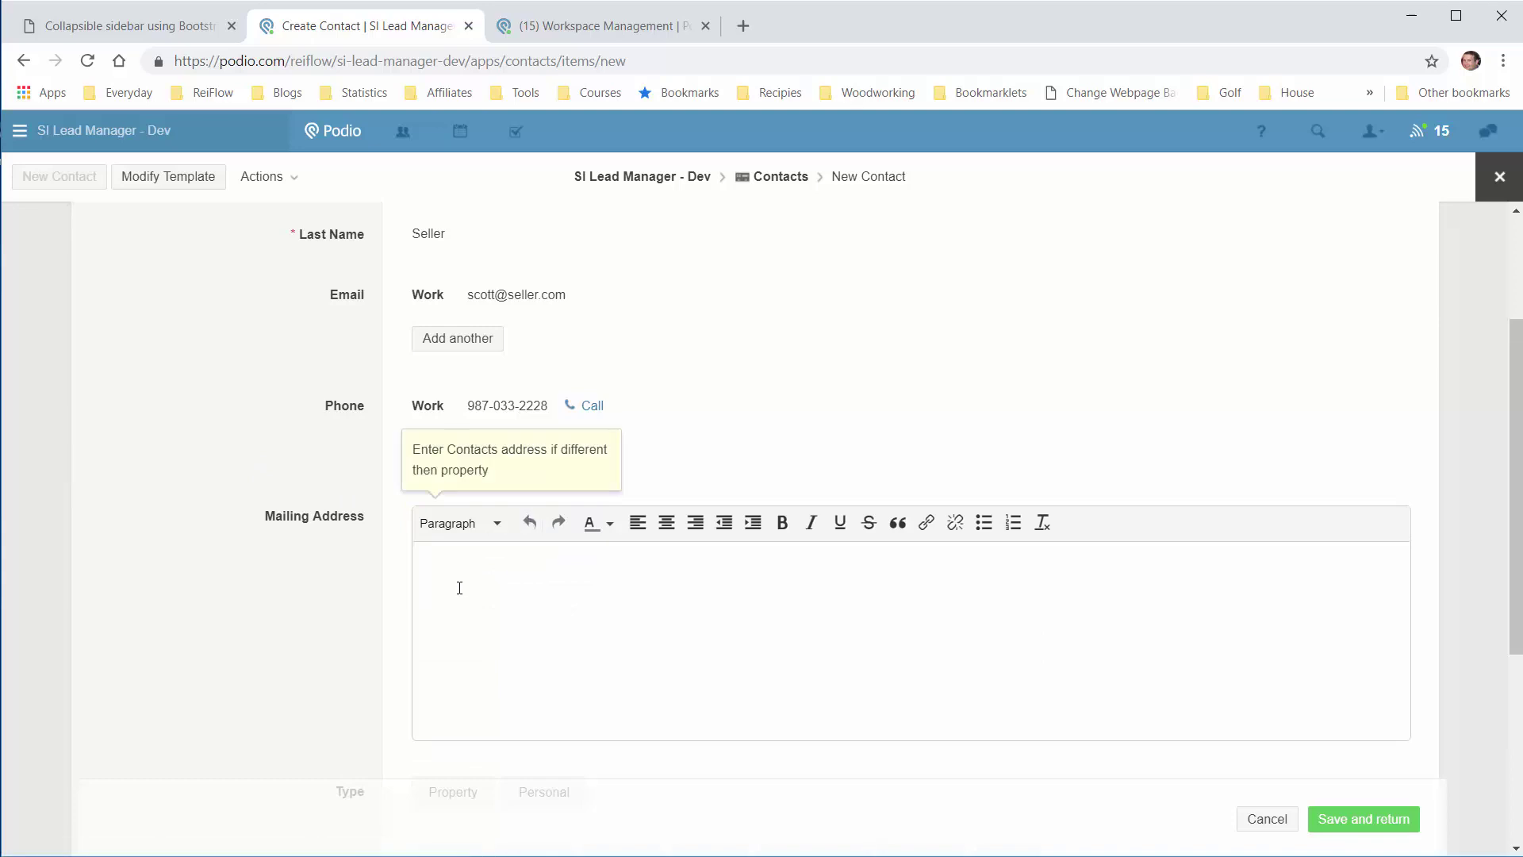
text(123 Main St )
text(Some)
text(city)
text(, NJ)
text( 07981)
click(315, 594)
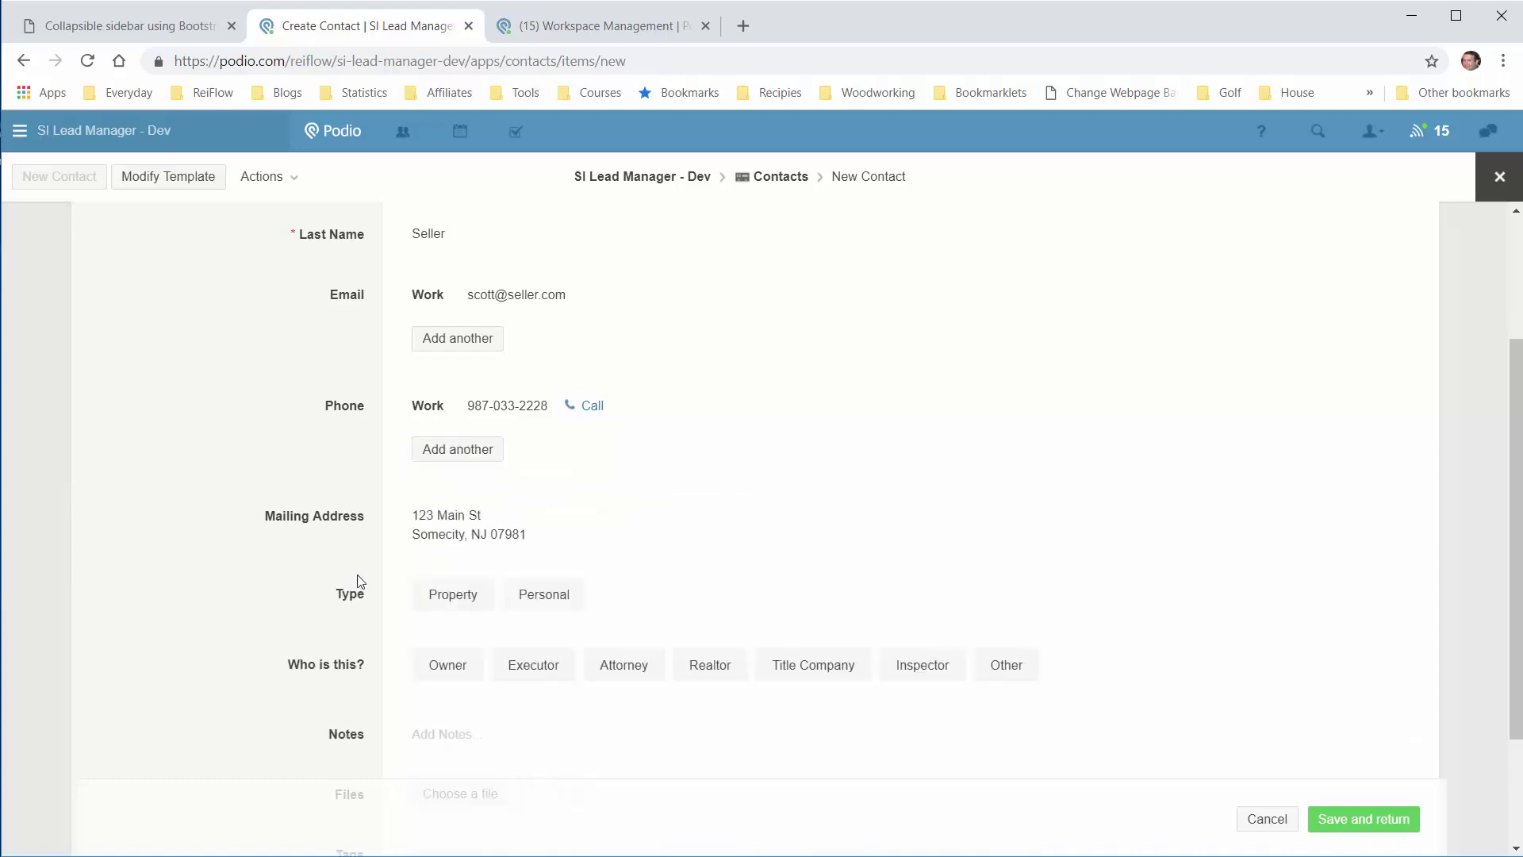
Step: Set the contact's Type to Property and its role to Owner
click(479, 600)
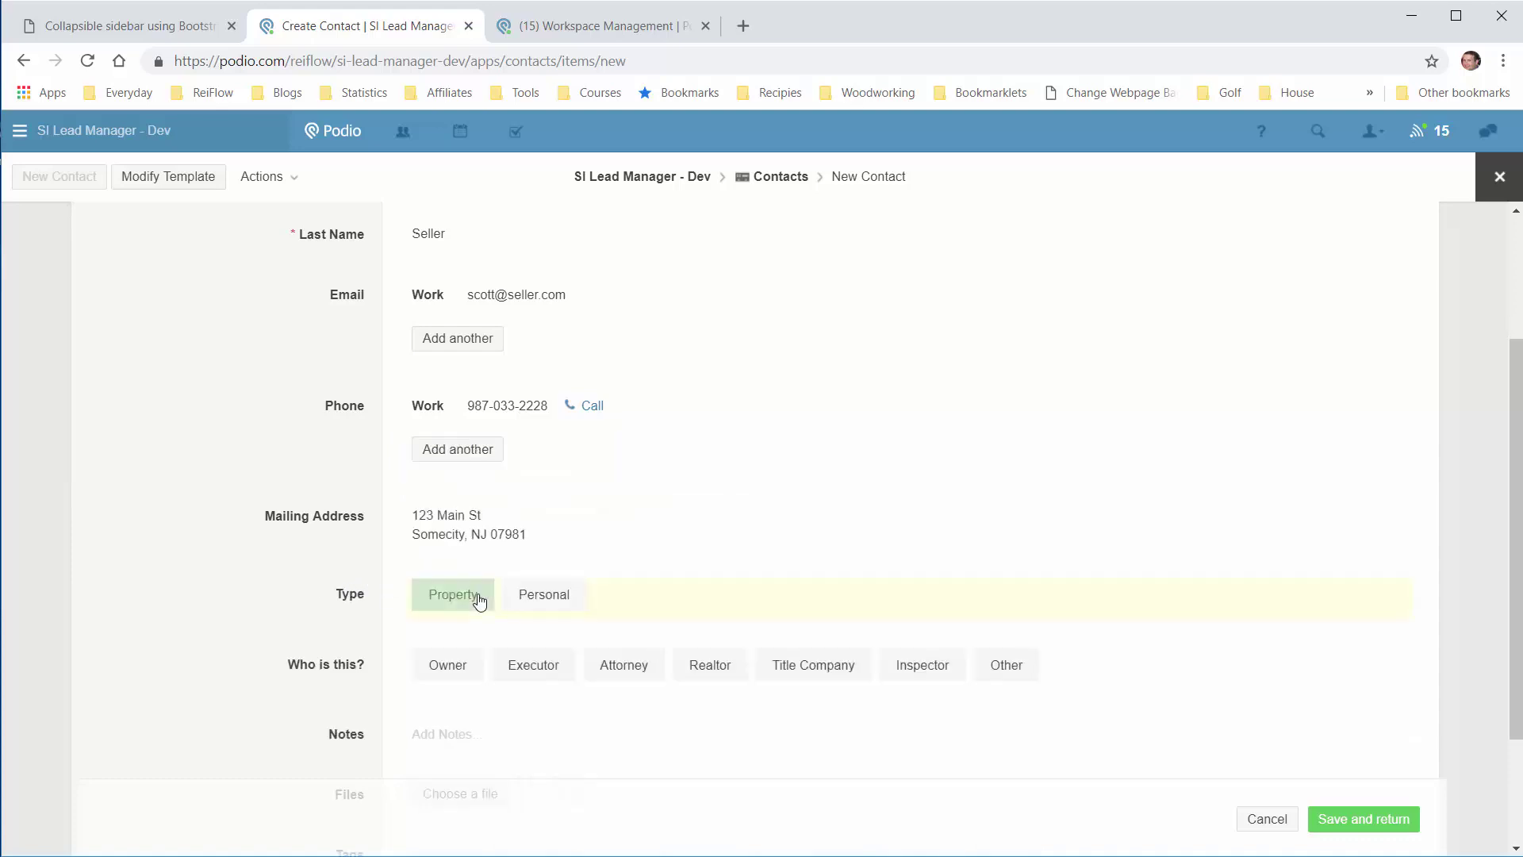
click(451, 668)
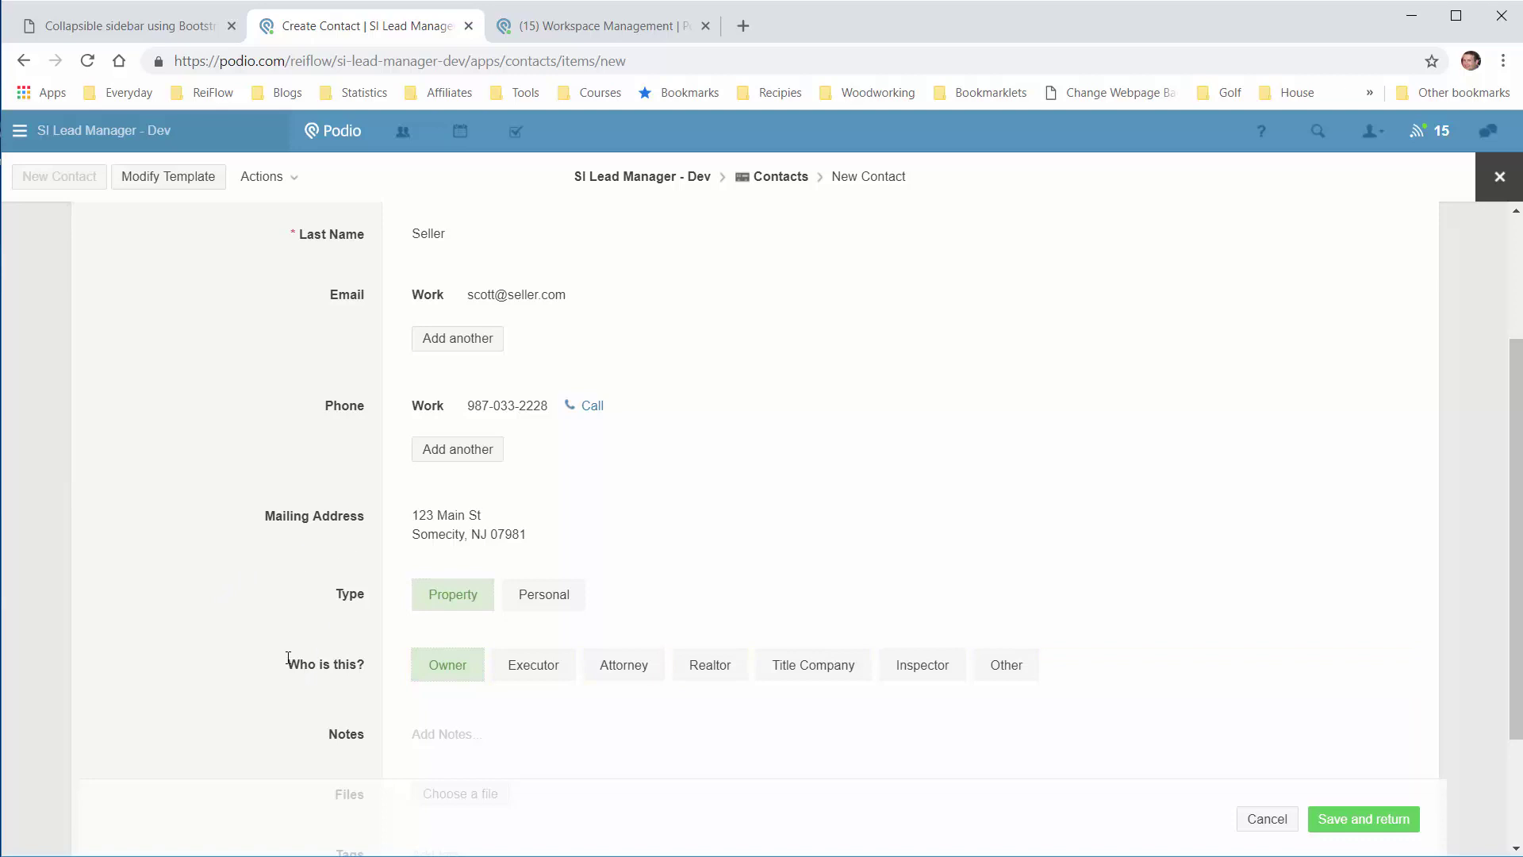
scroll(484, 651, down, 1)
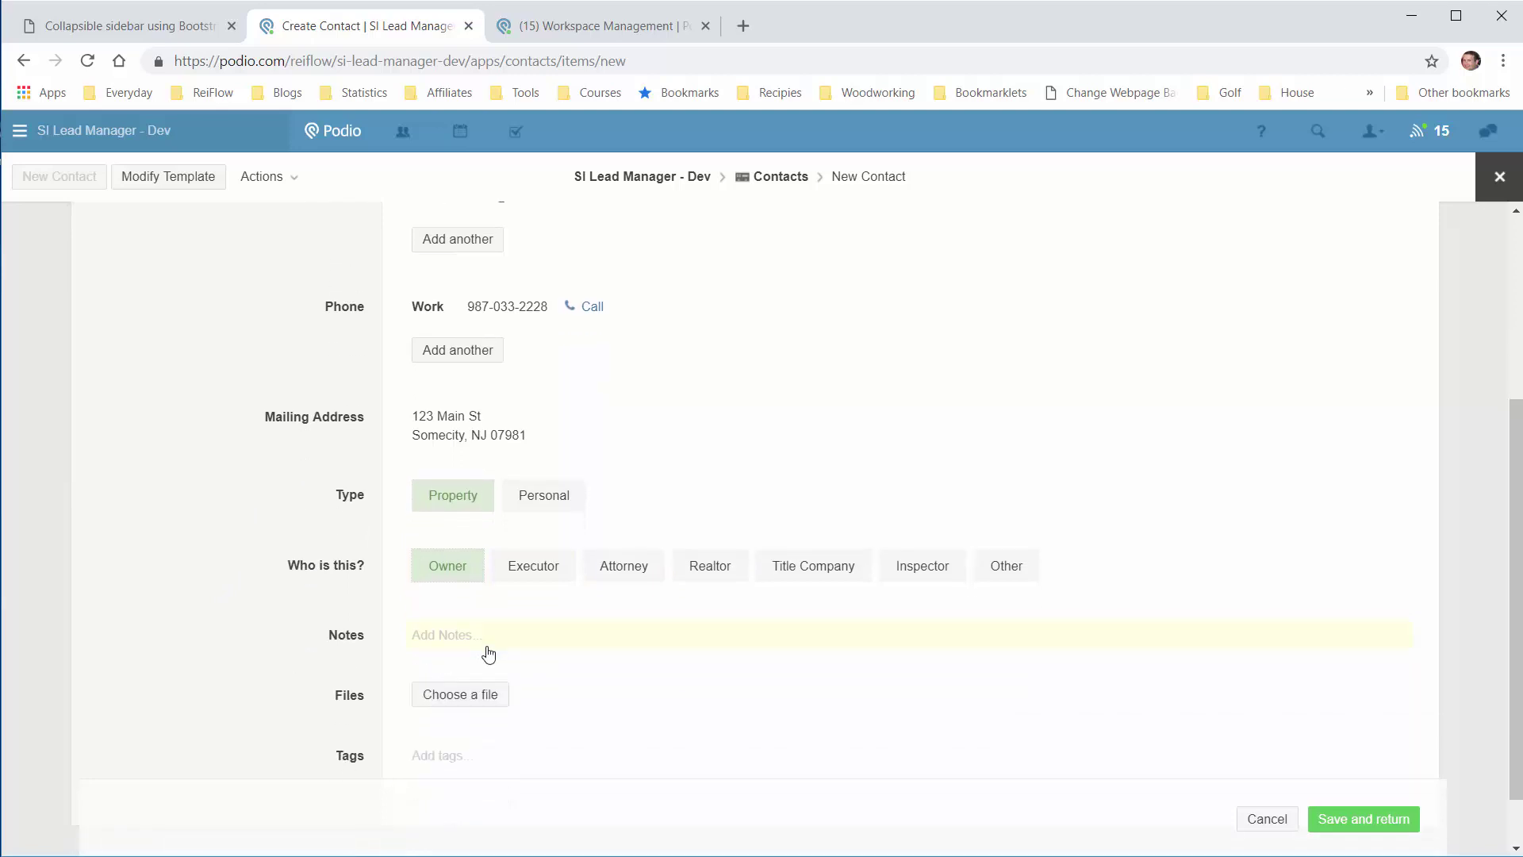
Step: Save the contact back to the property and reload the lead page
click(1378, 818)
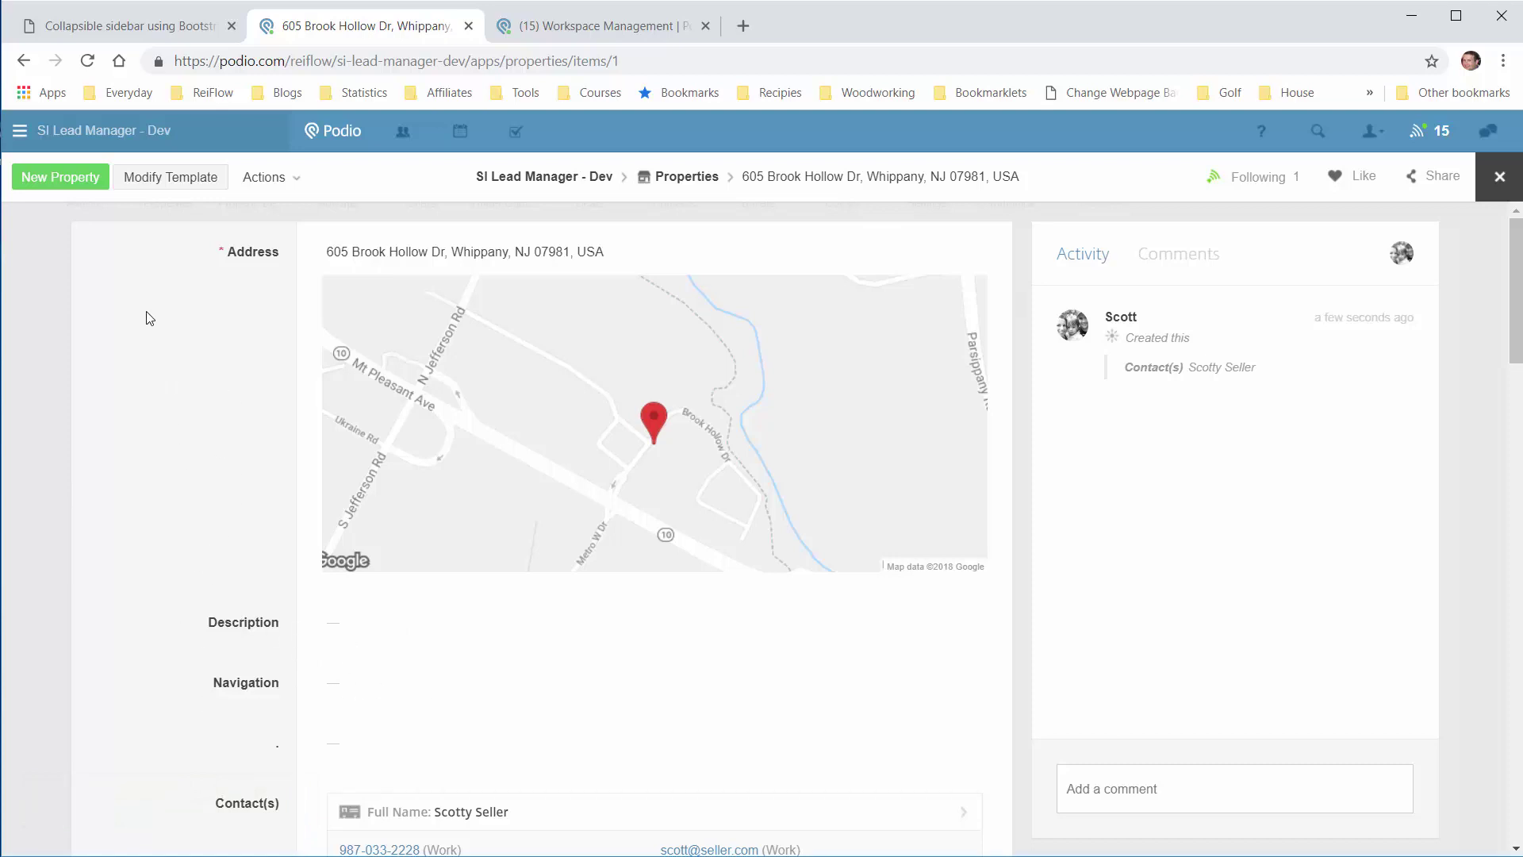
click(87, 62)
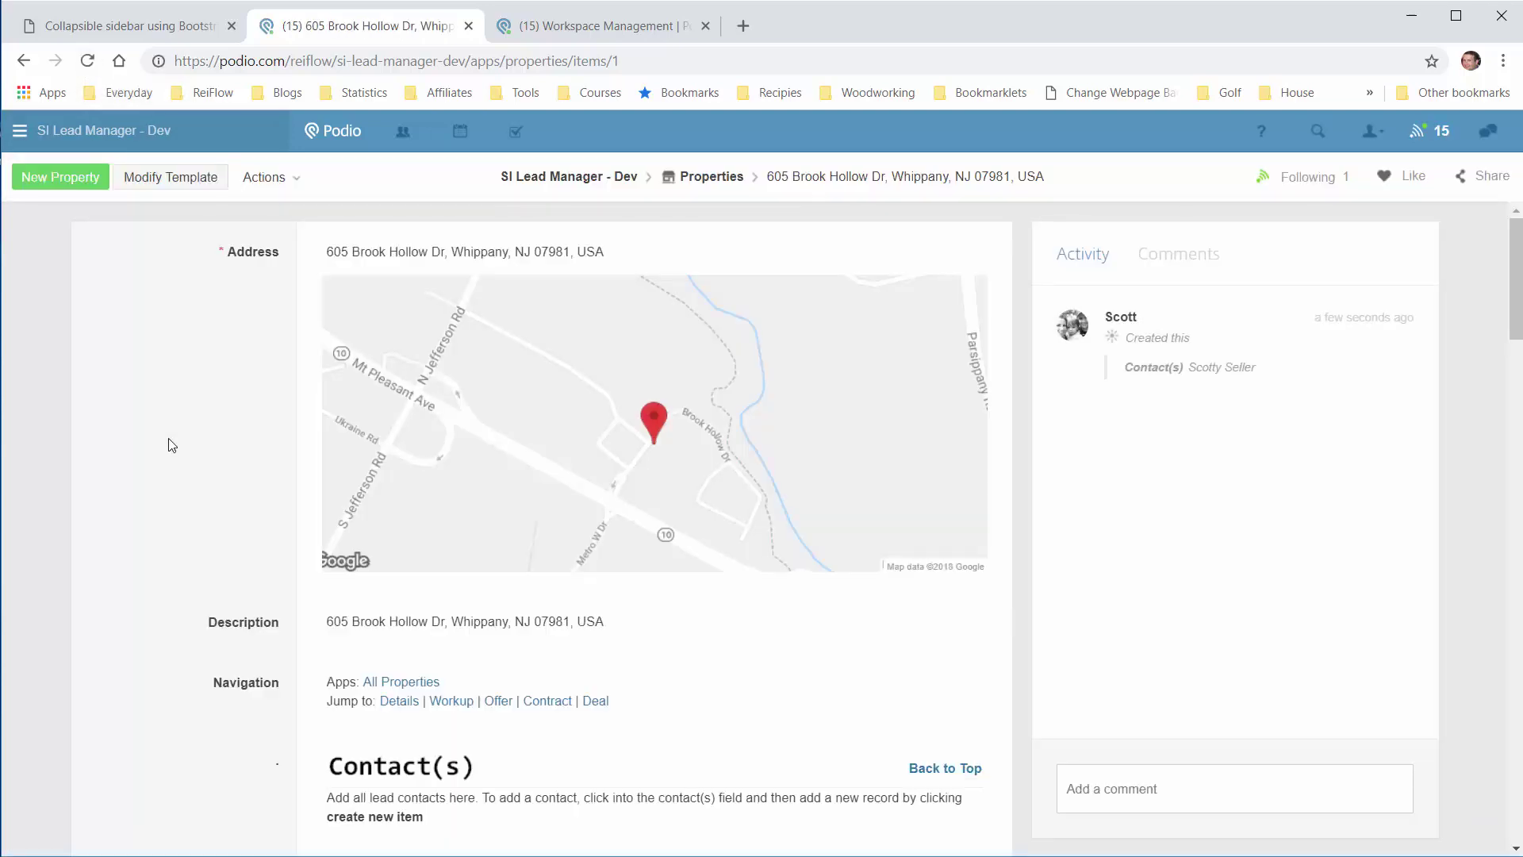
Step: Scroll through Offers, Contract and Deal to the State of Lead section with Status, Motivation Level and Follow Up
scroll(183, 456, down, 3)
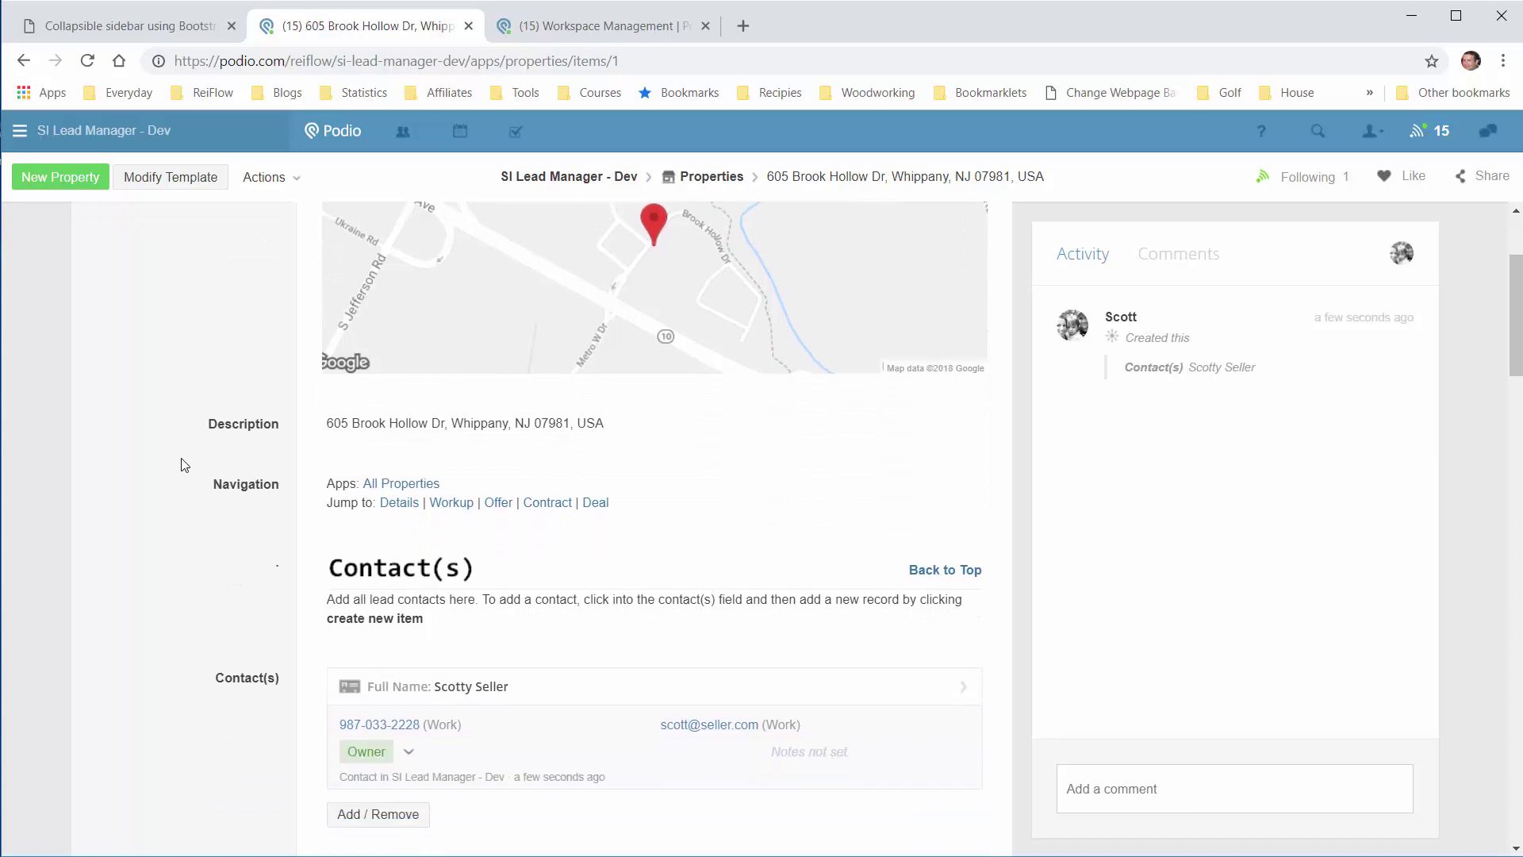
scroll(184, 460, down, 1)
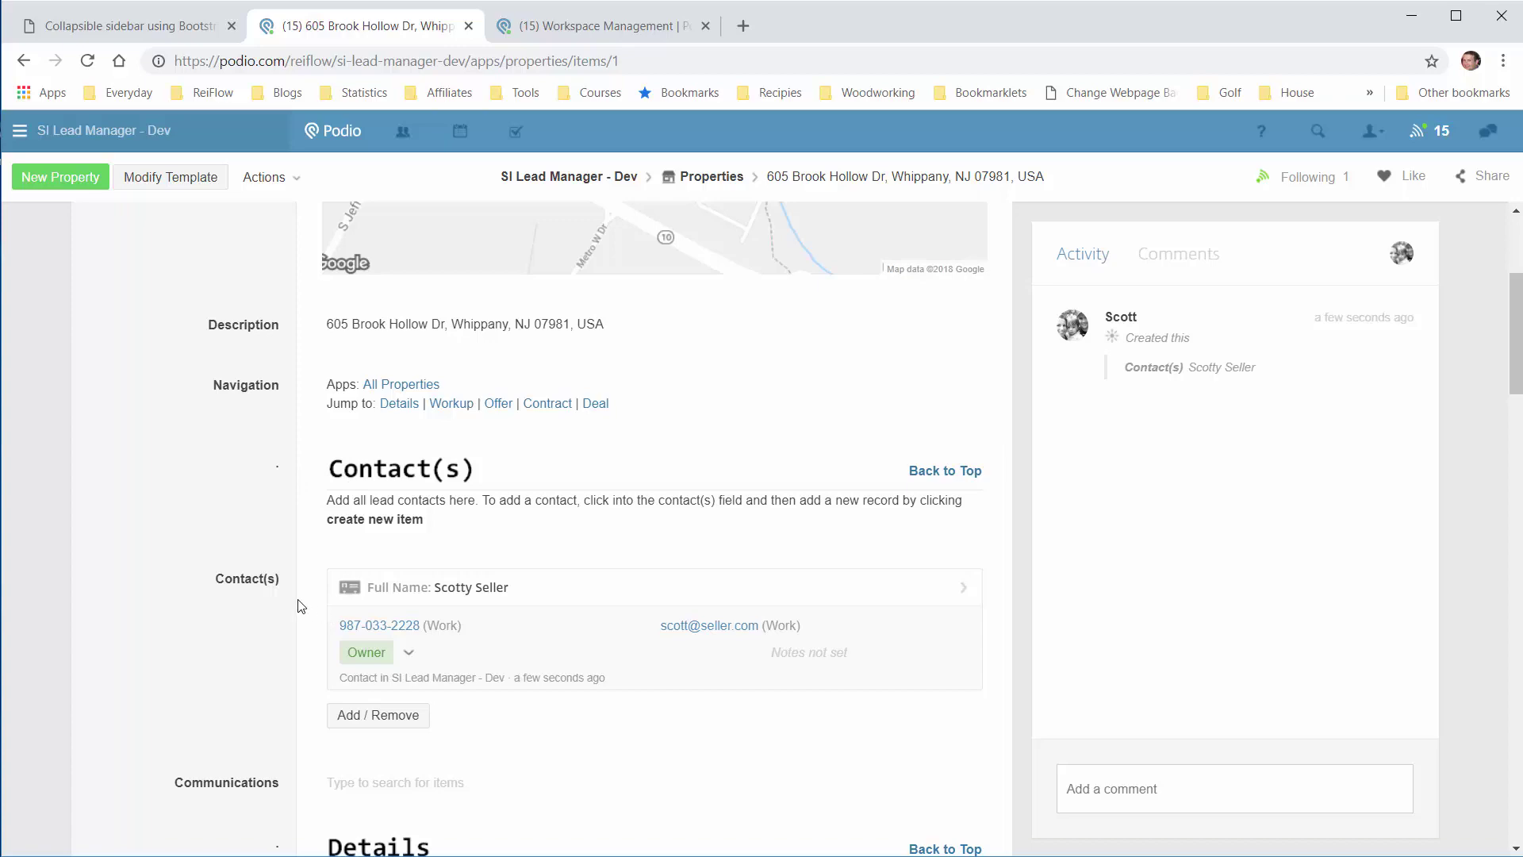
scroll(282, 587, down, 5)
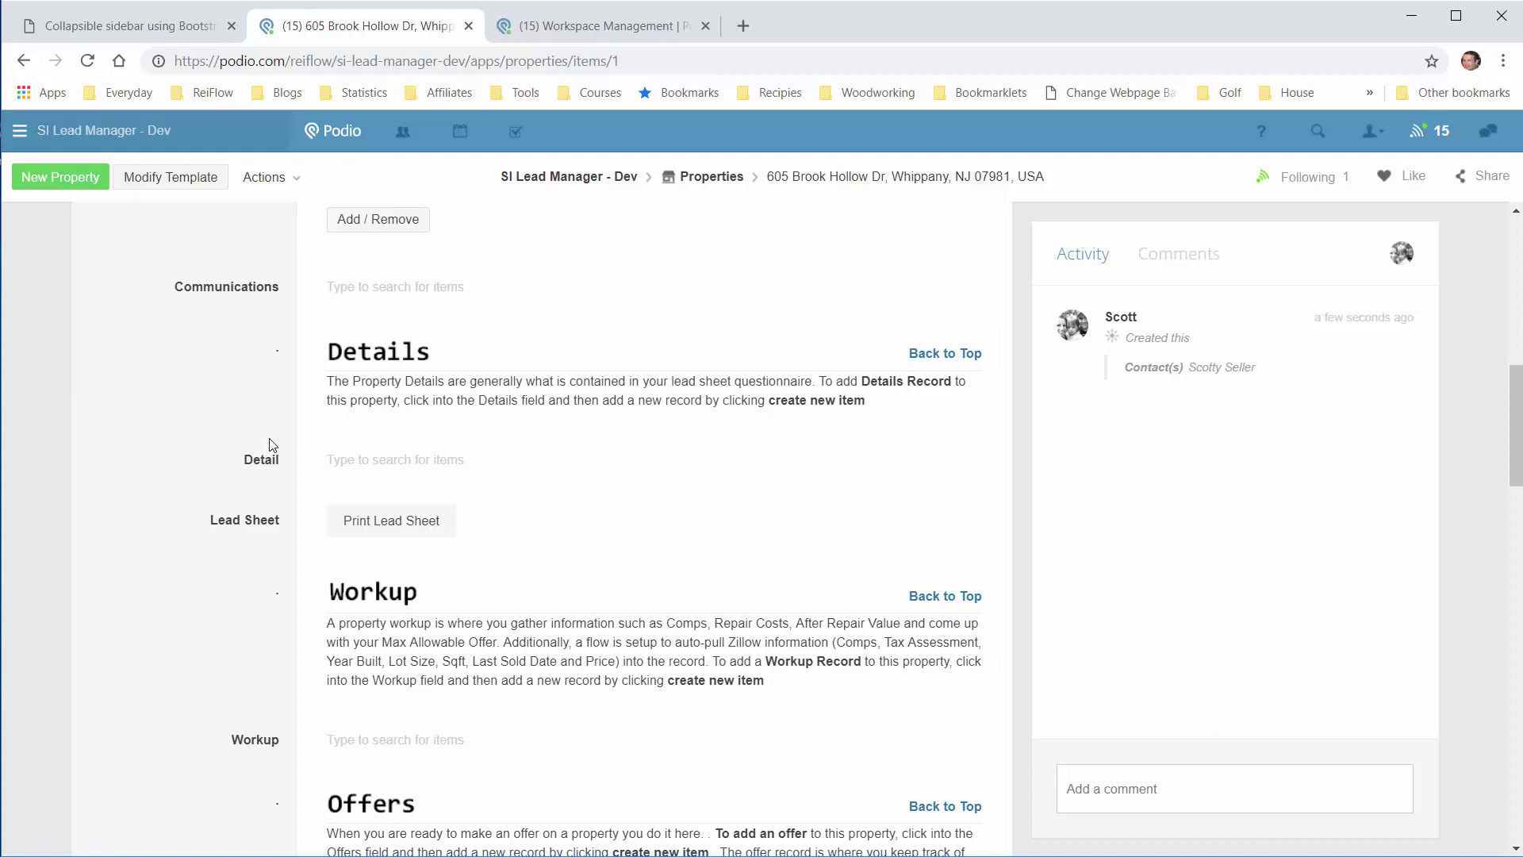
scroll(221, 461, down, 1)
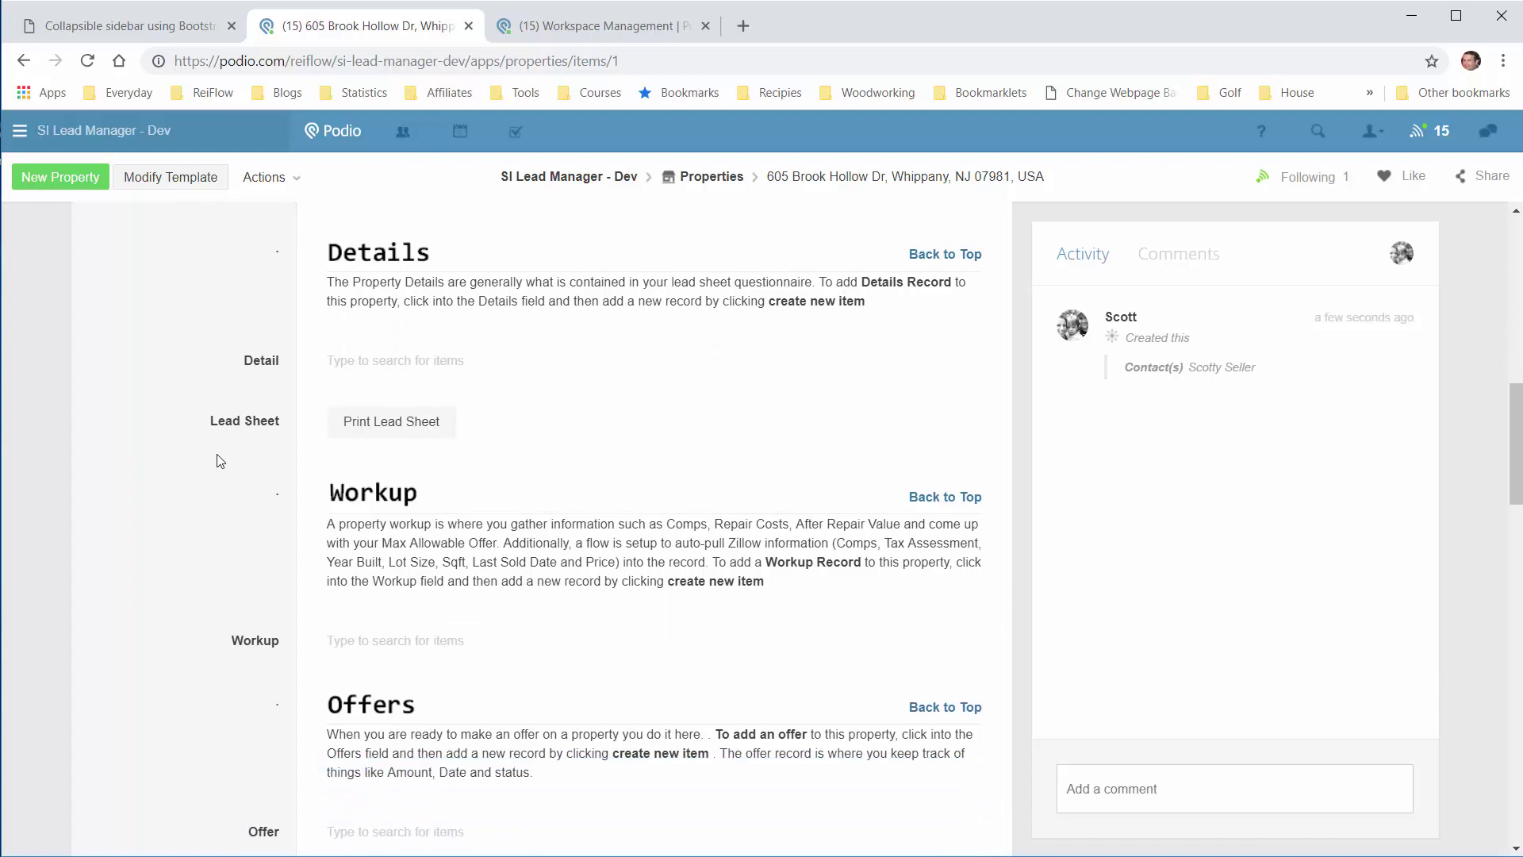
scroll(218, 458, down, 2)
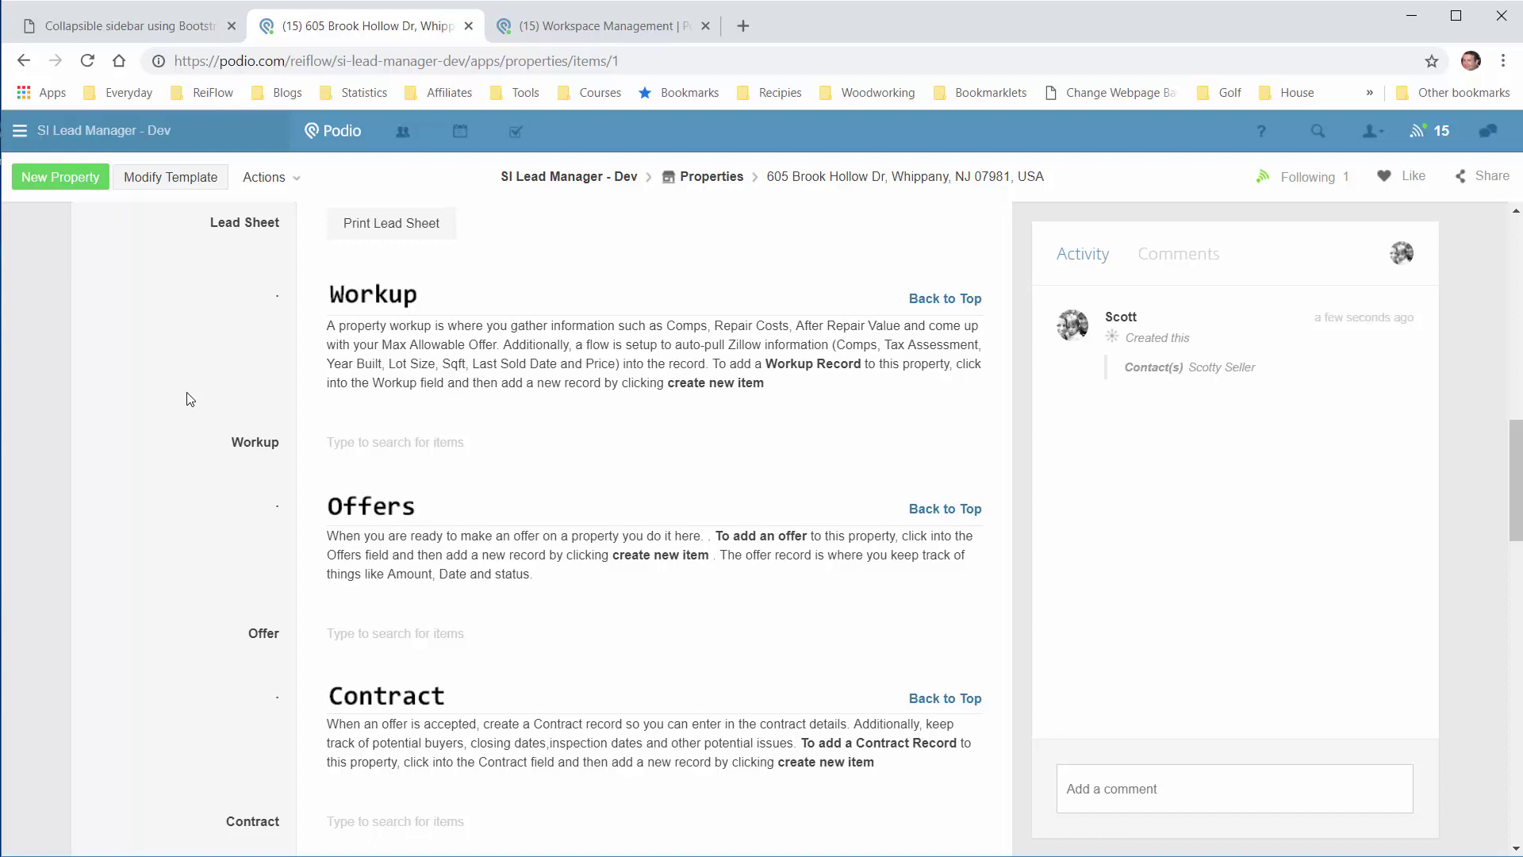
scroll(186, 429, down, 1)
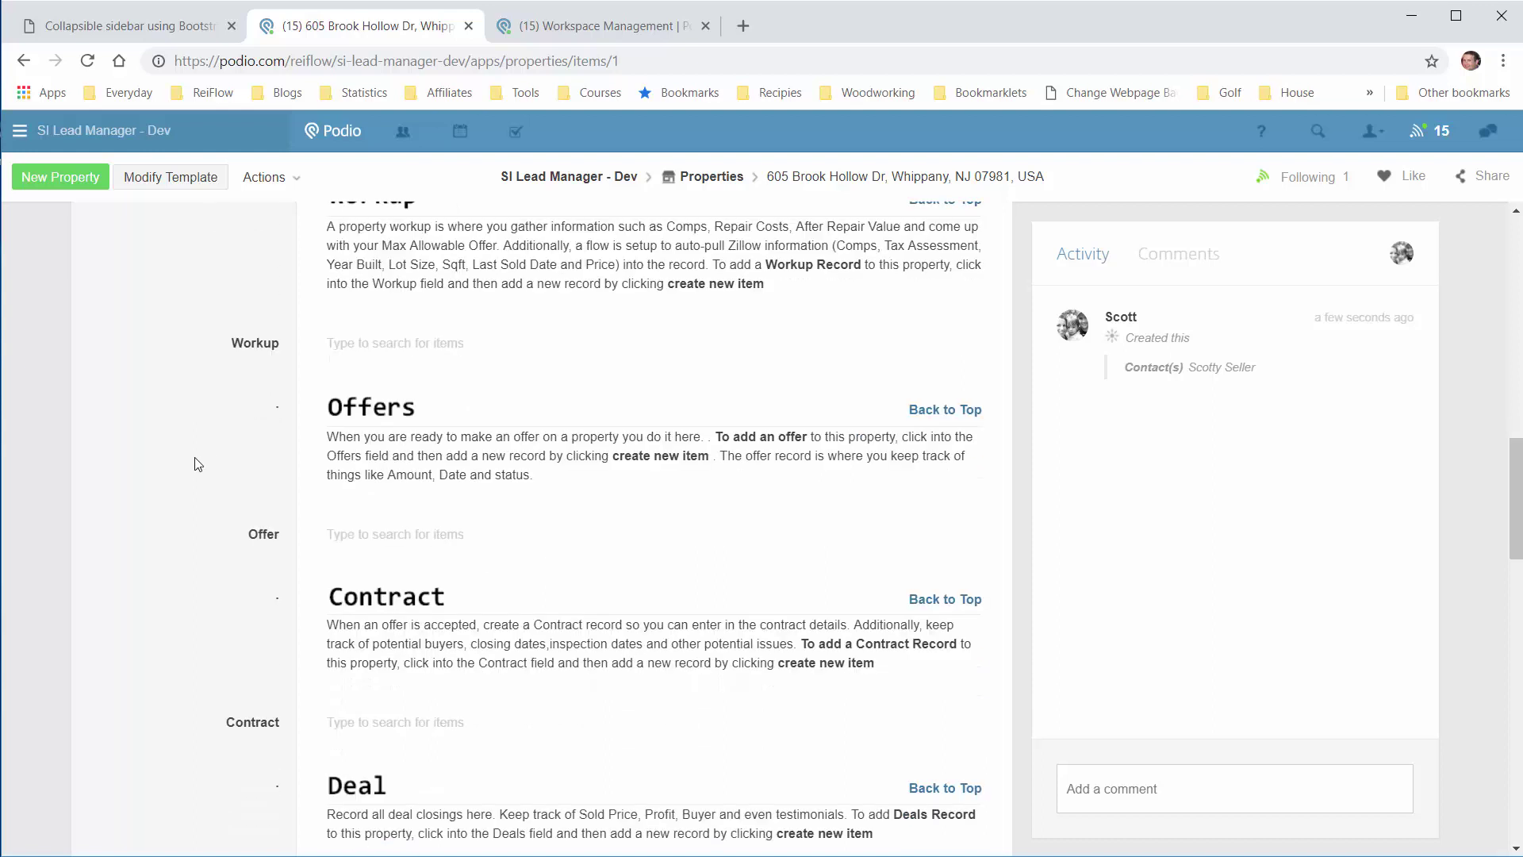
scroll(198, 464, down, 1)
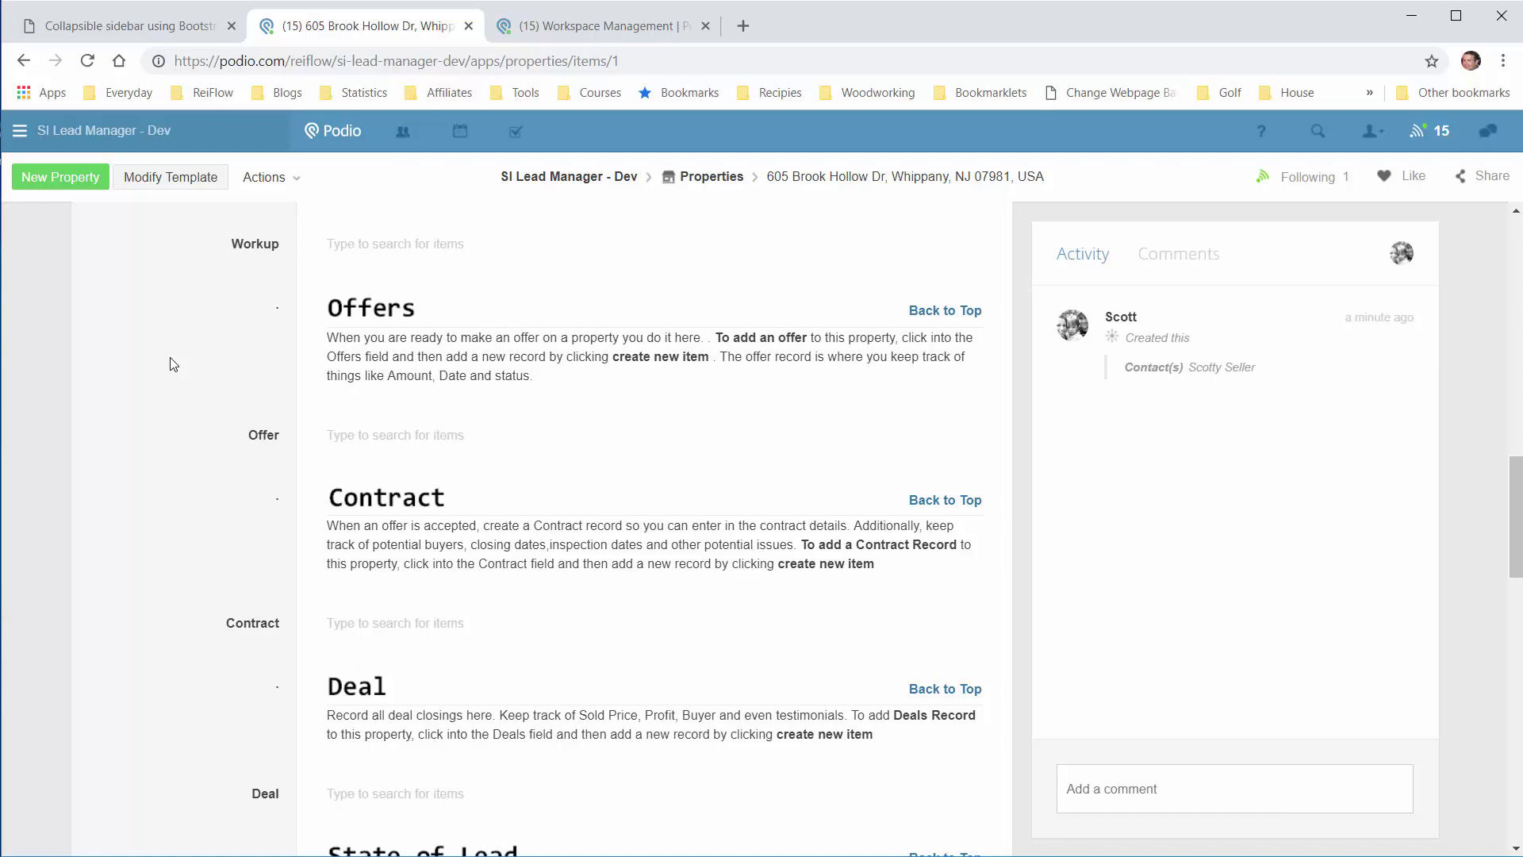
scroll(175, 373, down, 2)
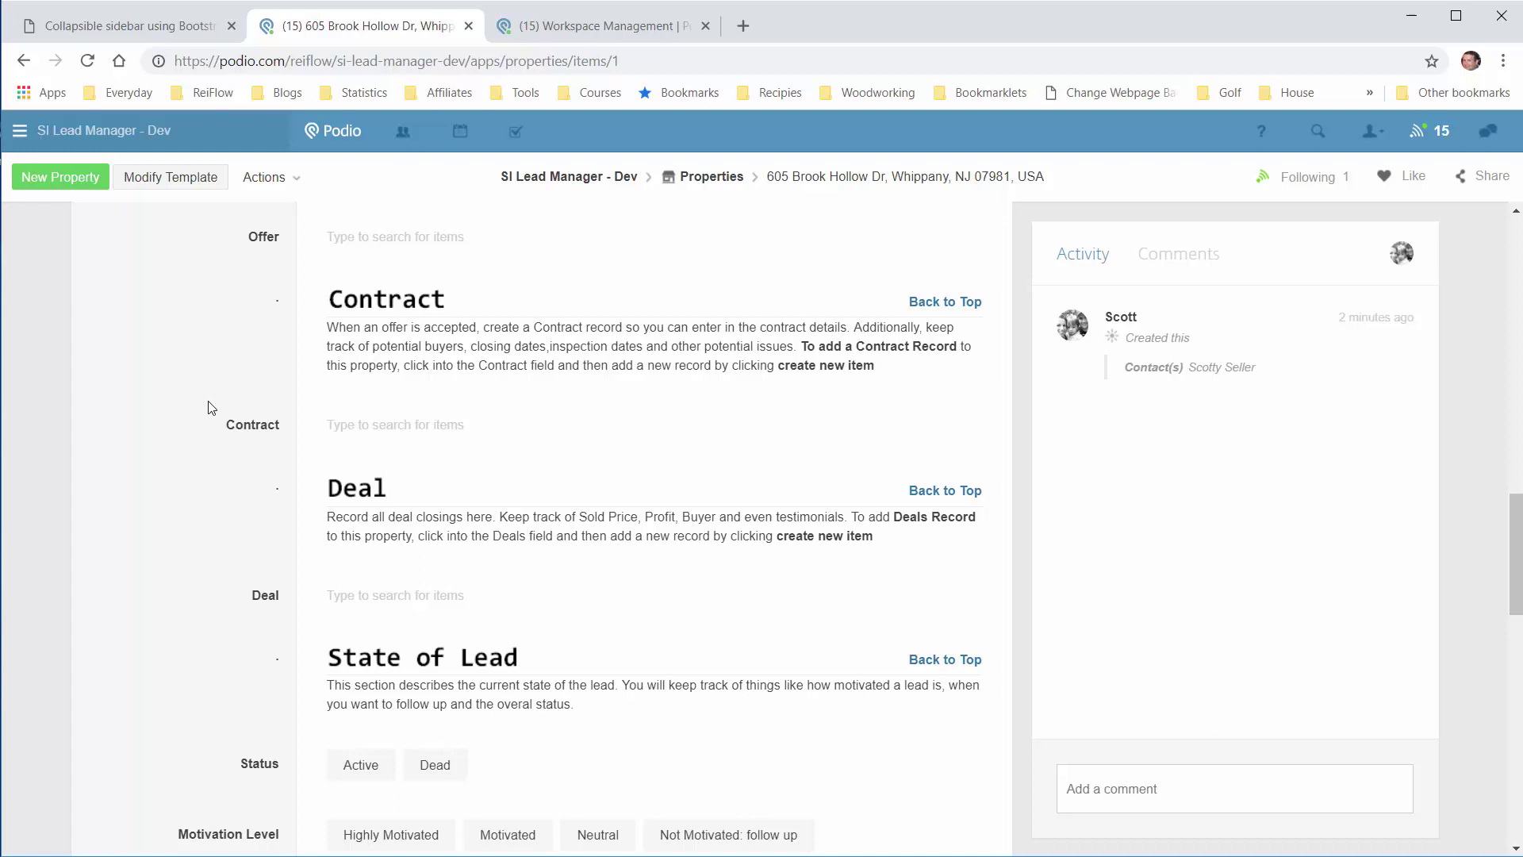
scroll(208, 408, down, 3)
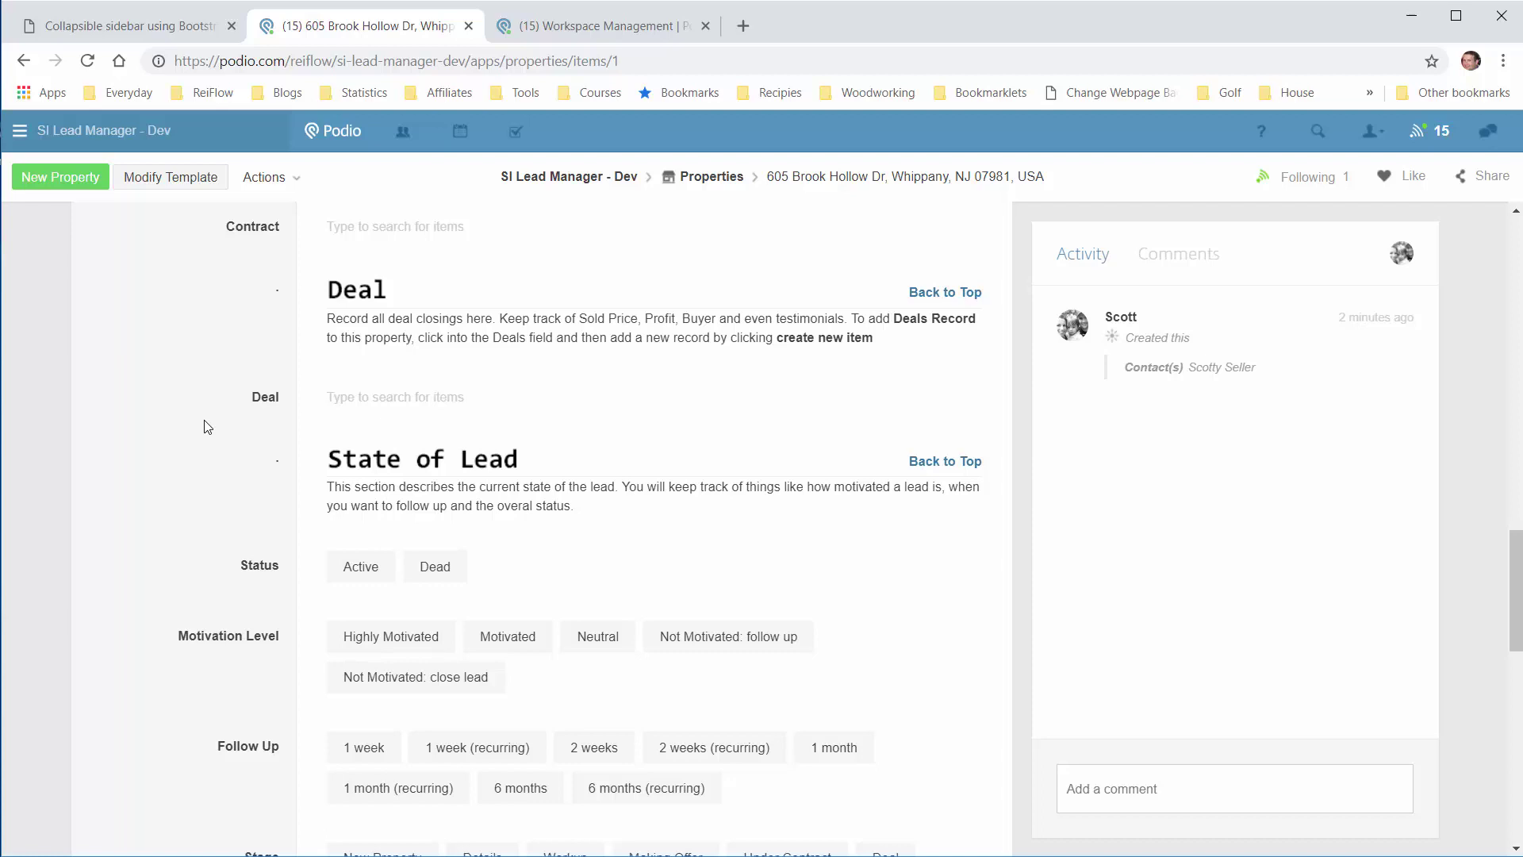
Step: Try the New Property, Details, Workup, Making Offer and Under Contract stages, leaving none set
scroll(205, 432, down, 3)
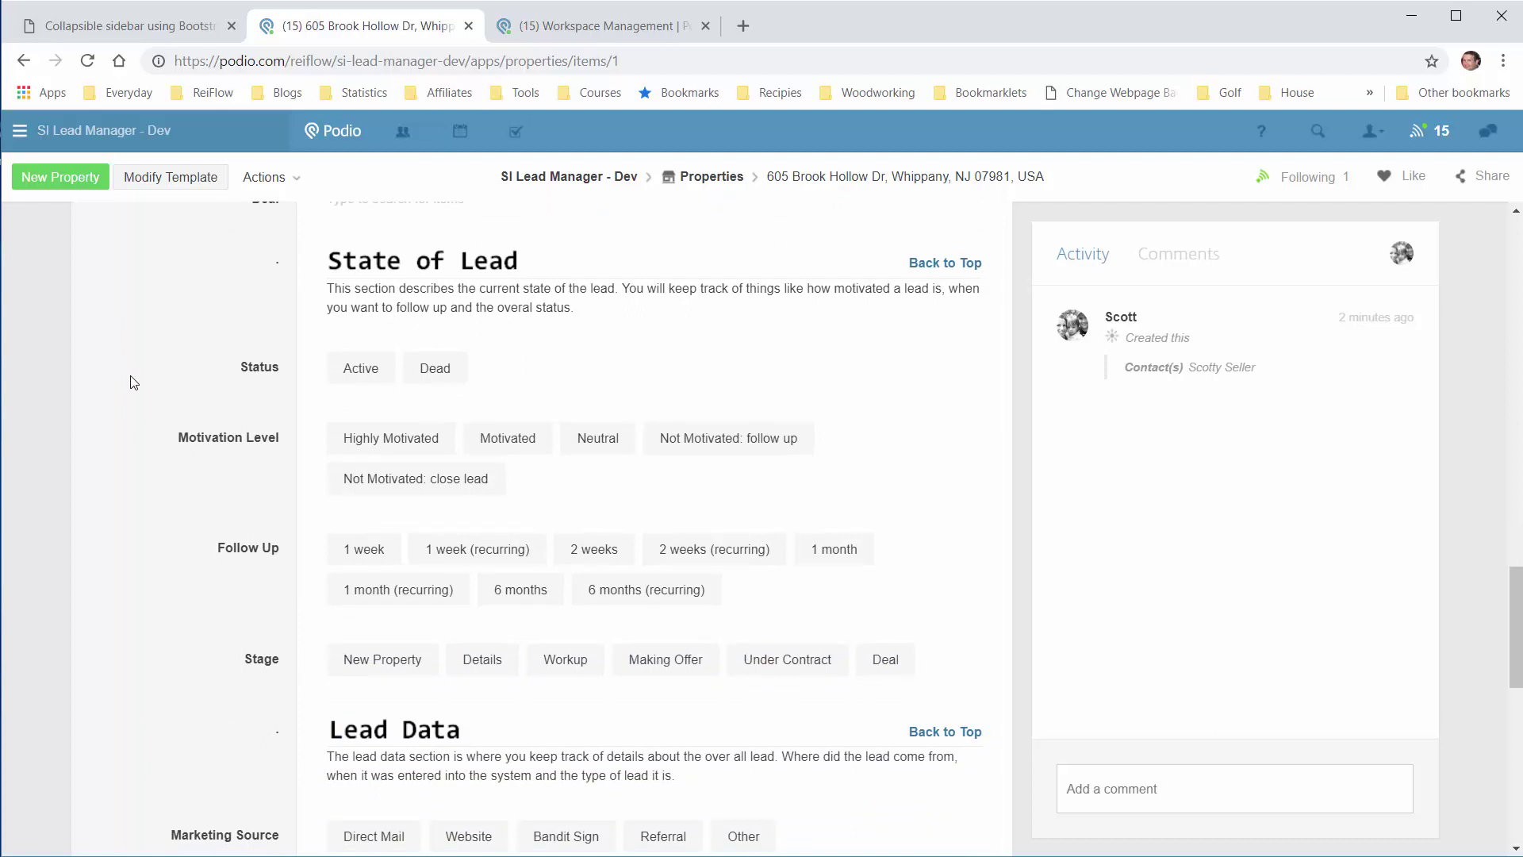
scroll(133, 383, down, 1)
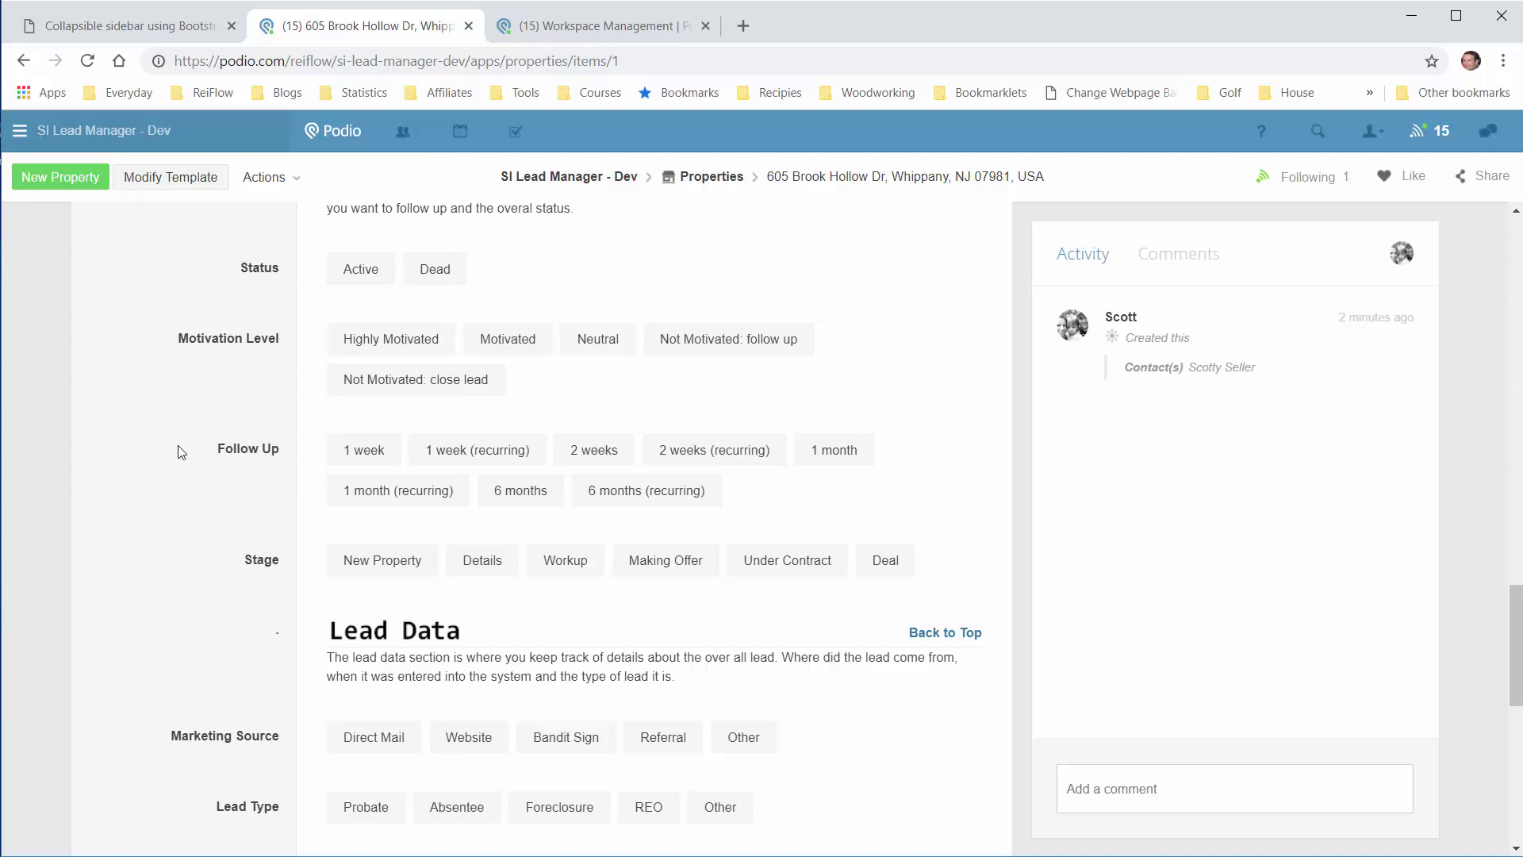
scroll(179, 472, down, 1)
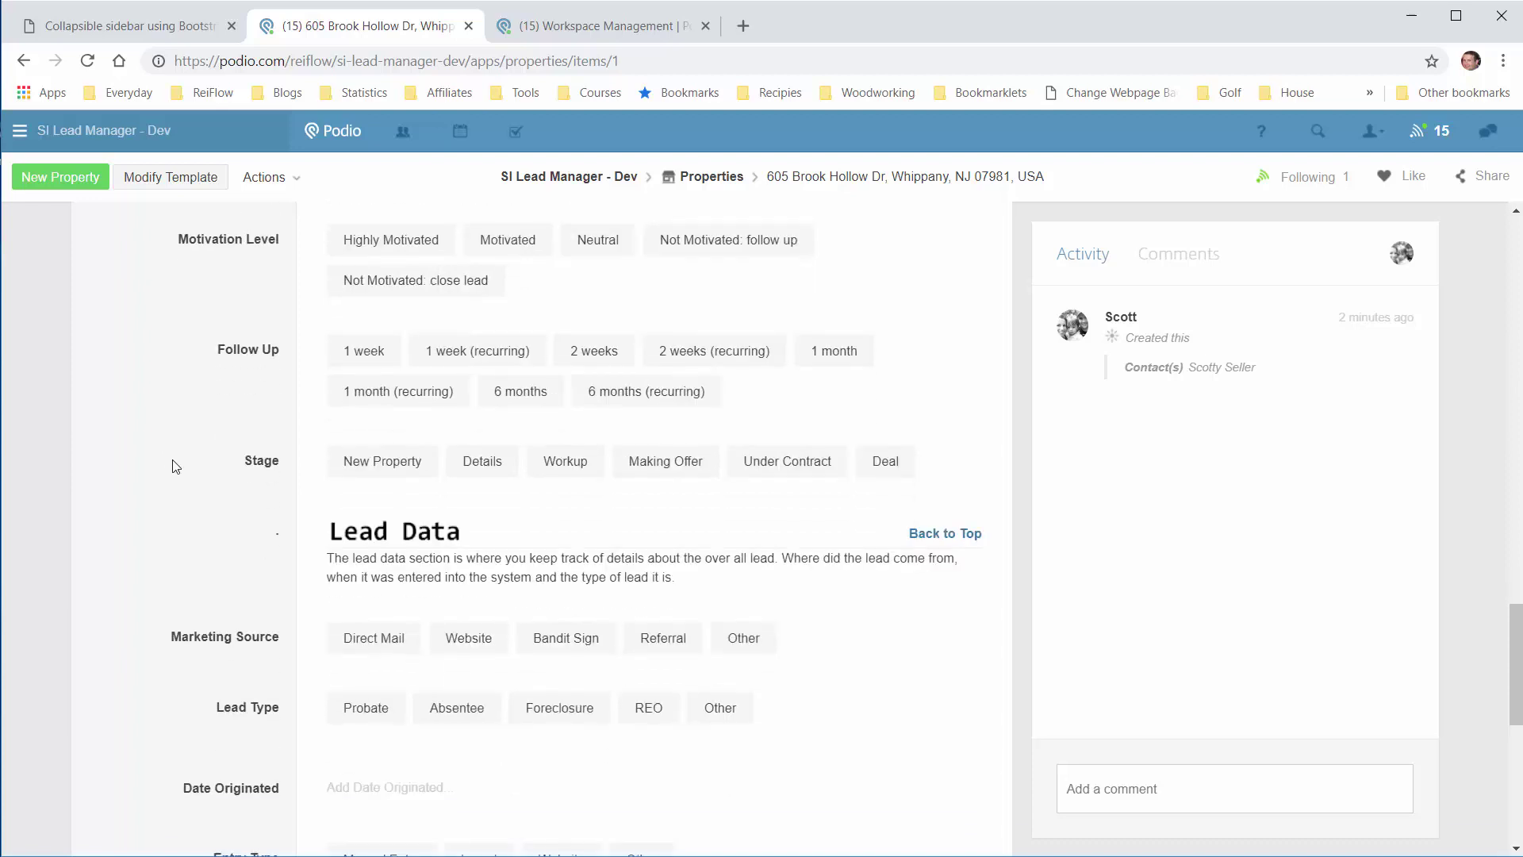
scroll(176, 467, up, 1)
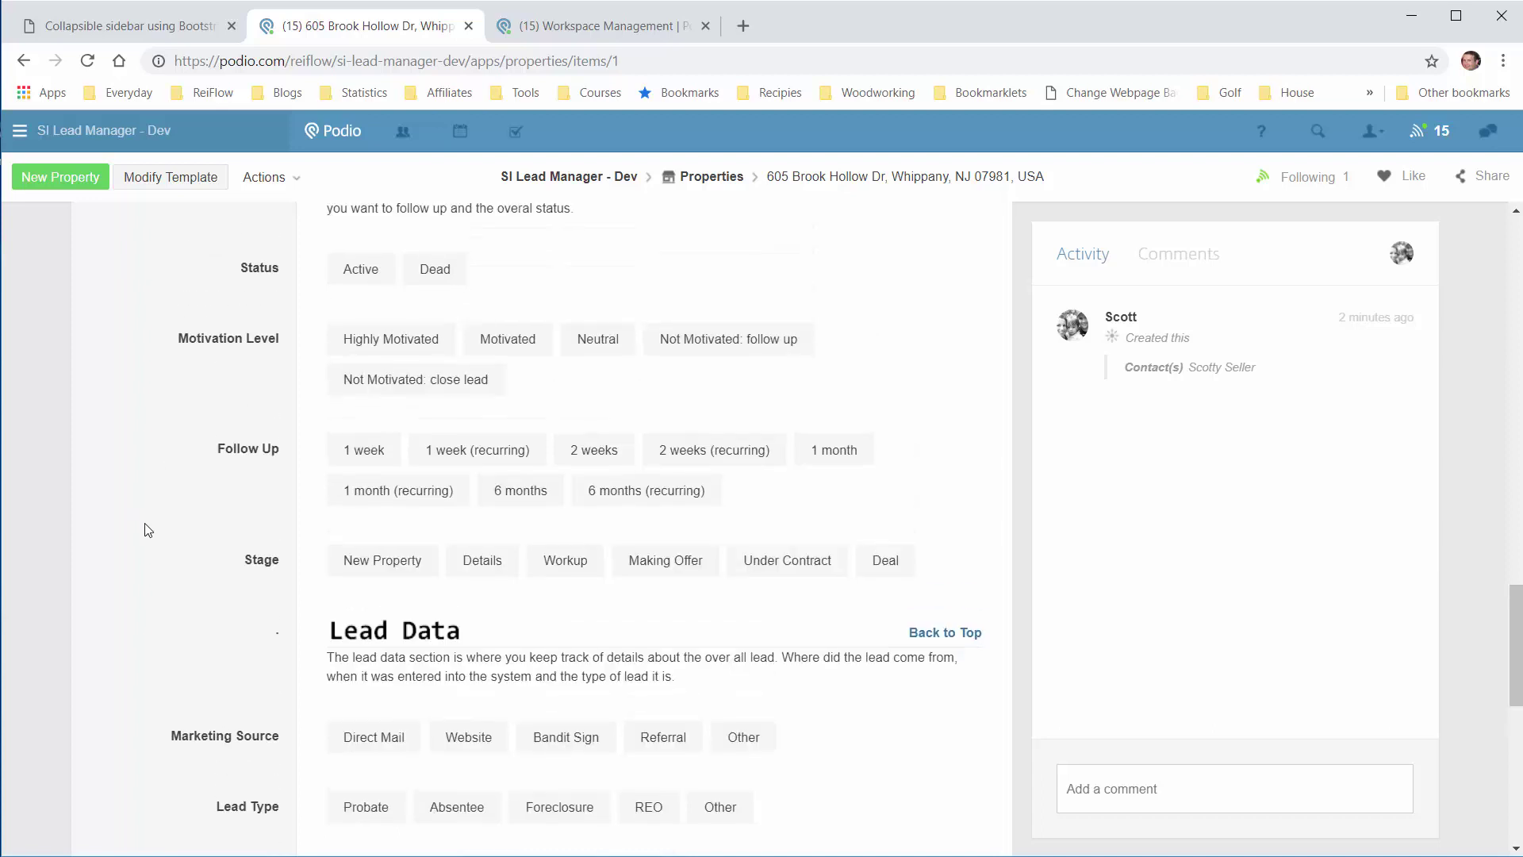
click(365, 560)
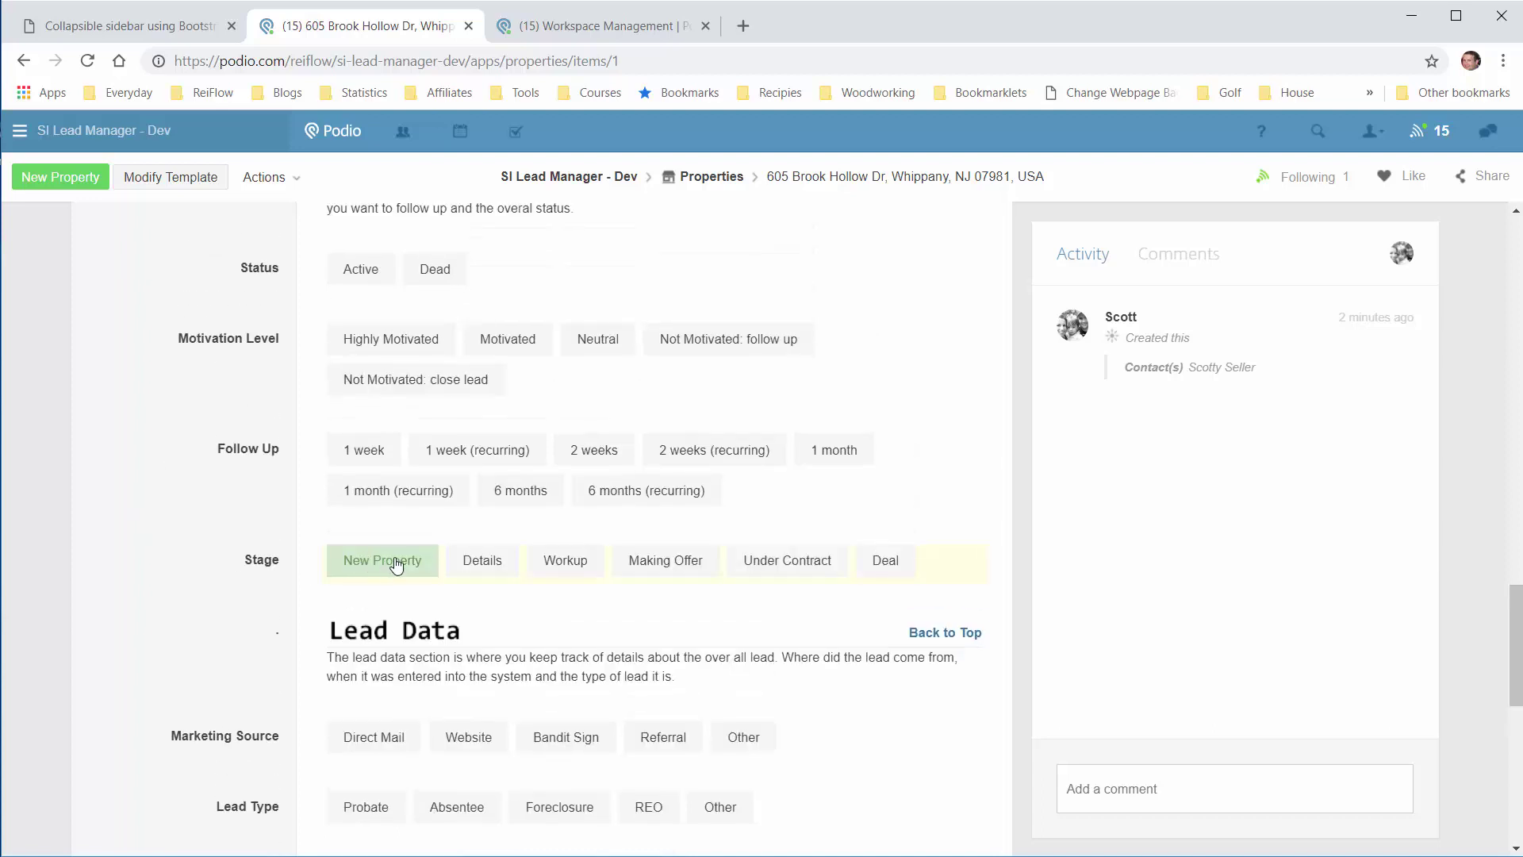
click(470, 567)
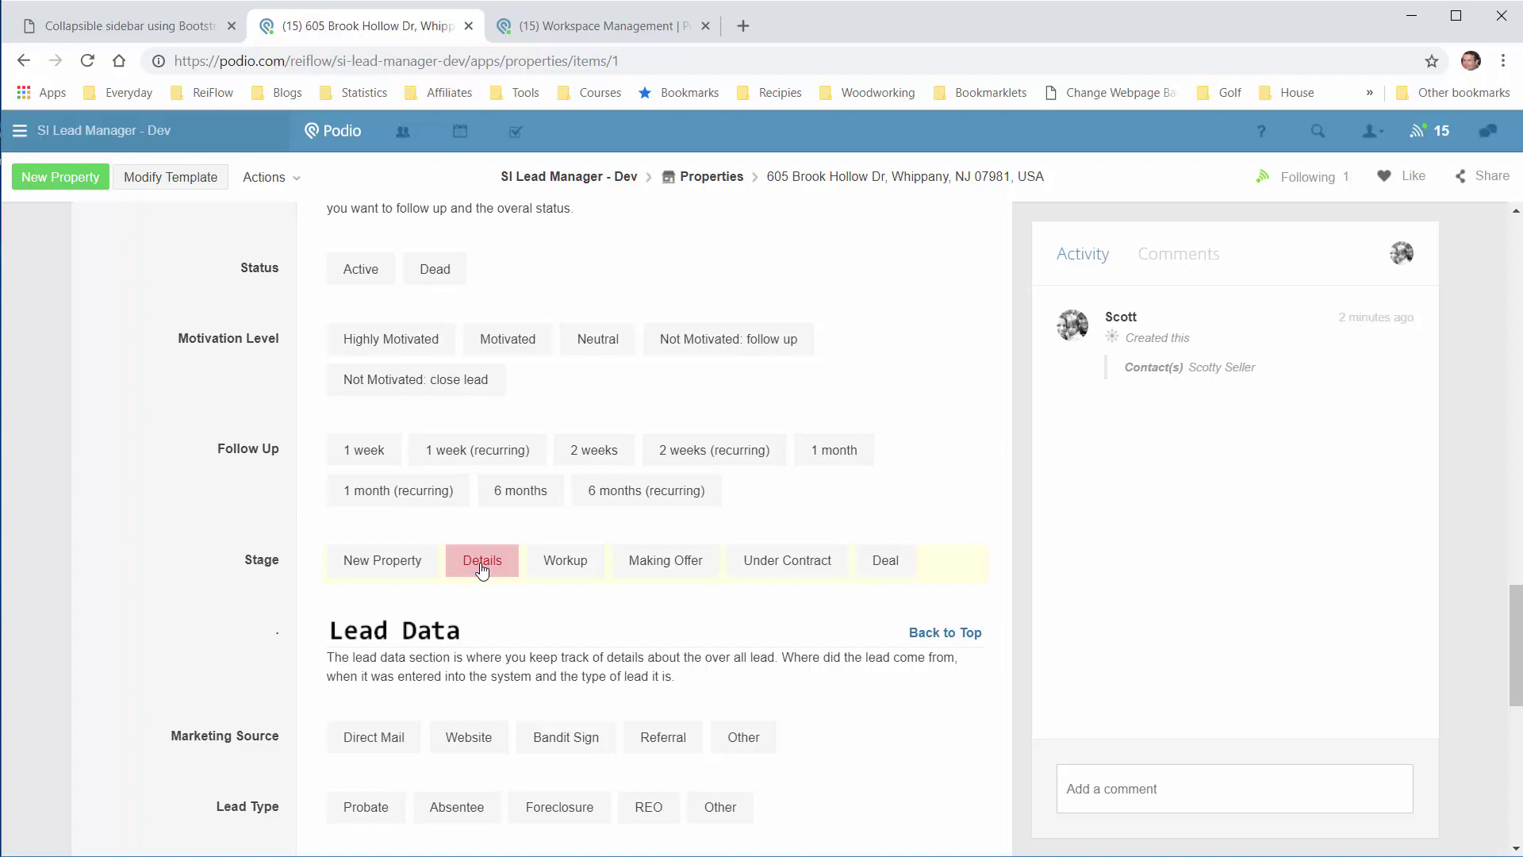
click(573, 568)
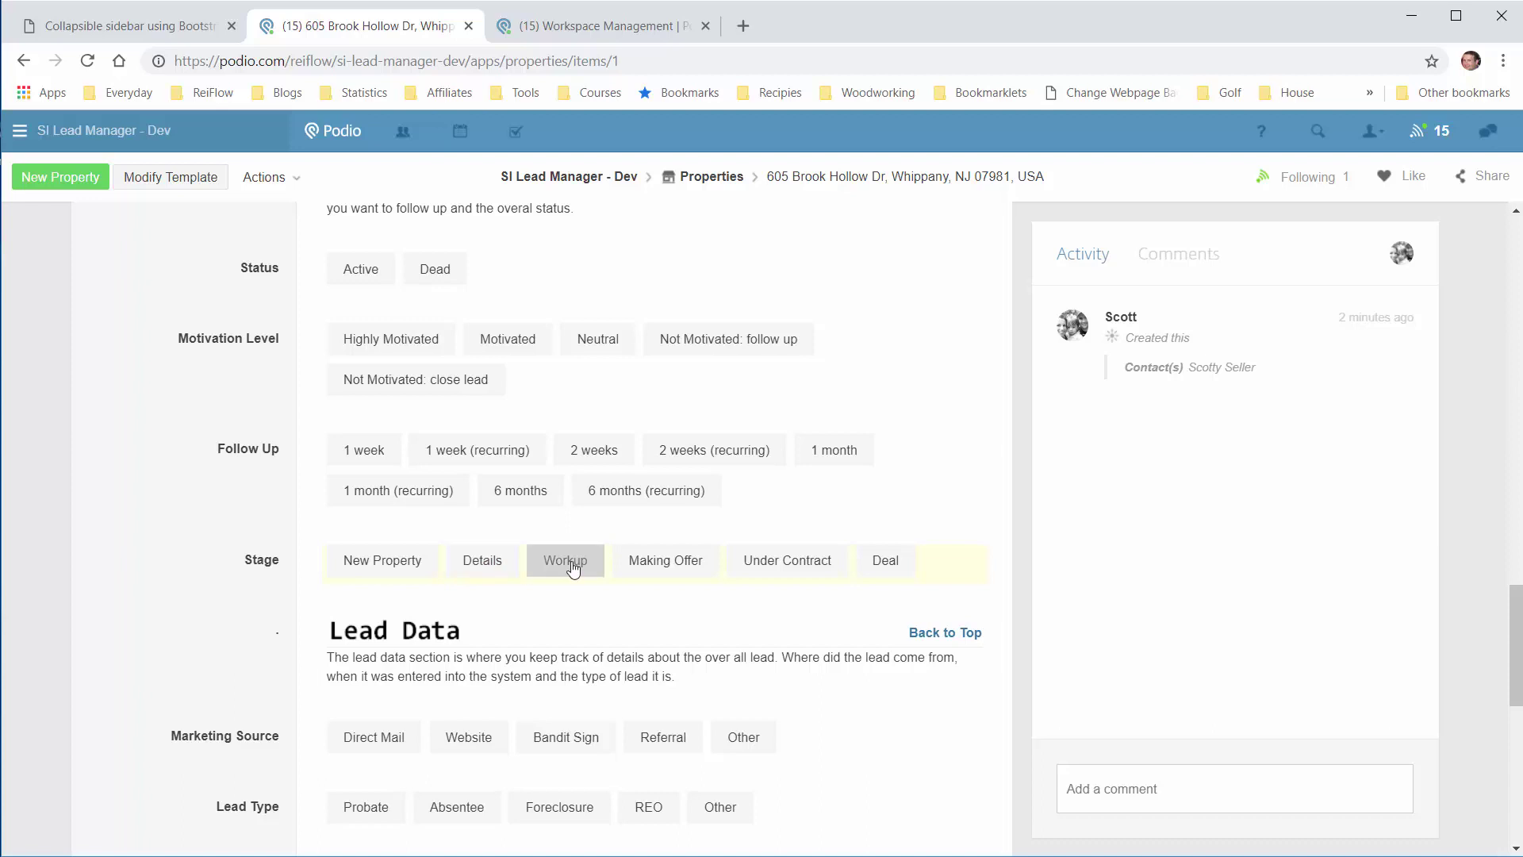
click(671, 568)
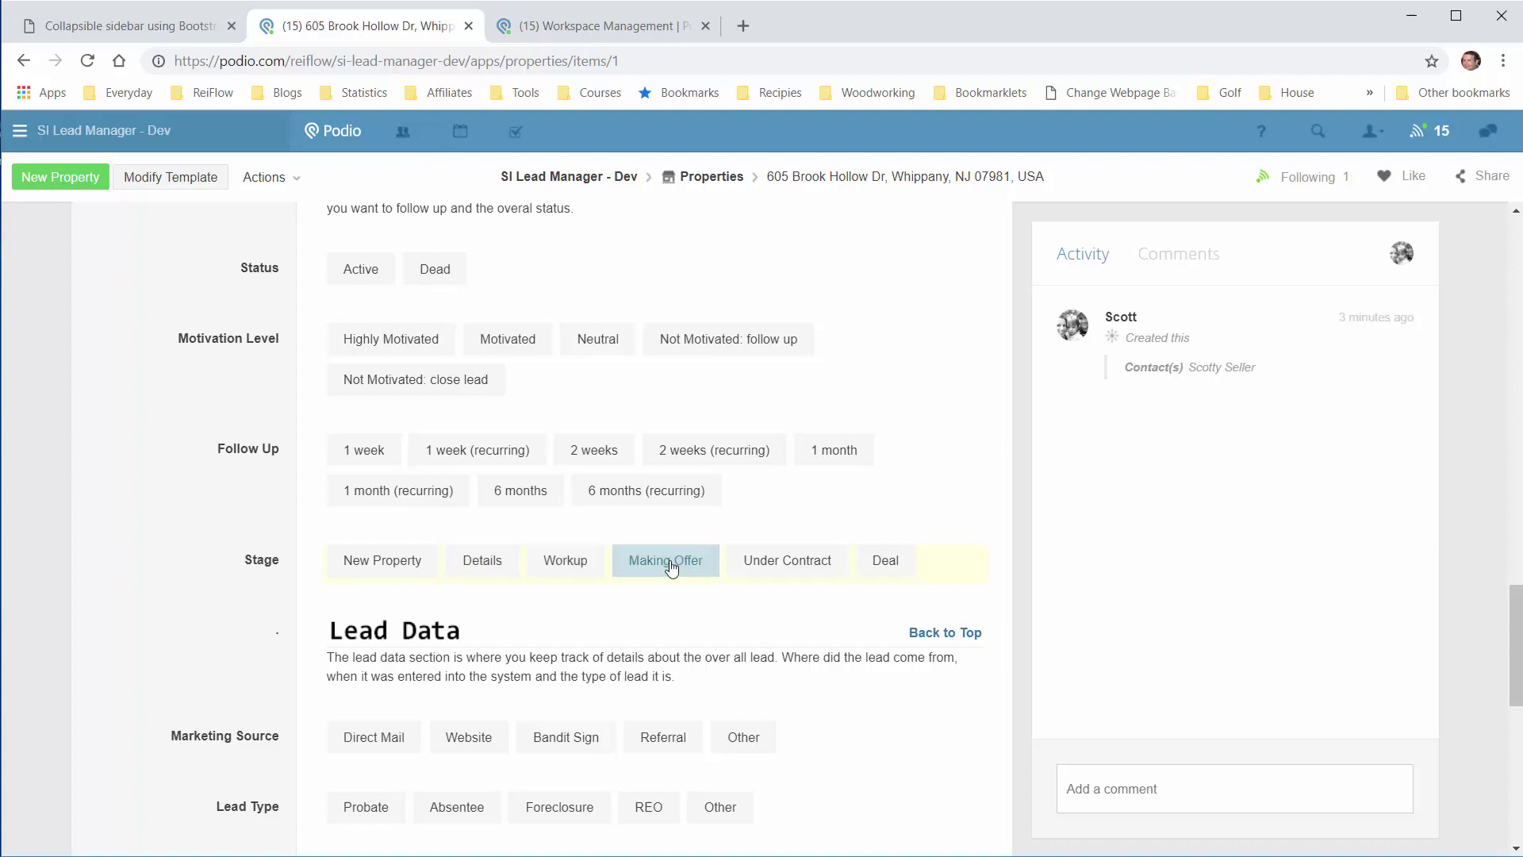
click(809, 564)
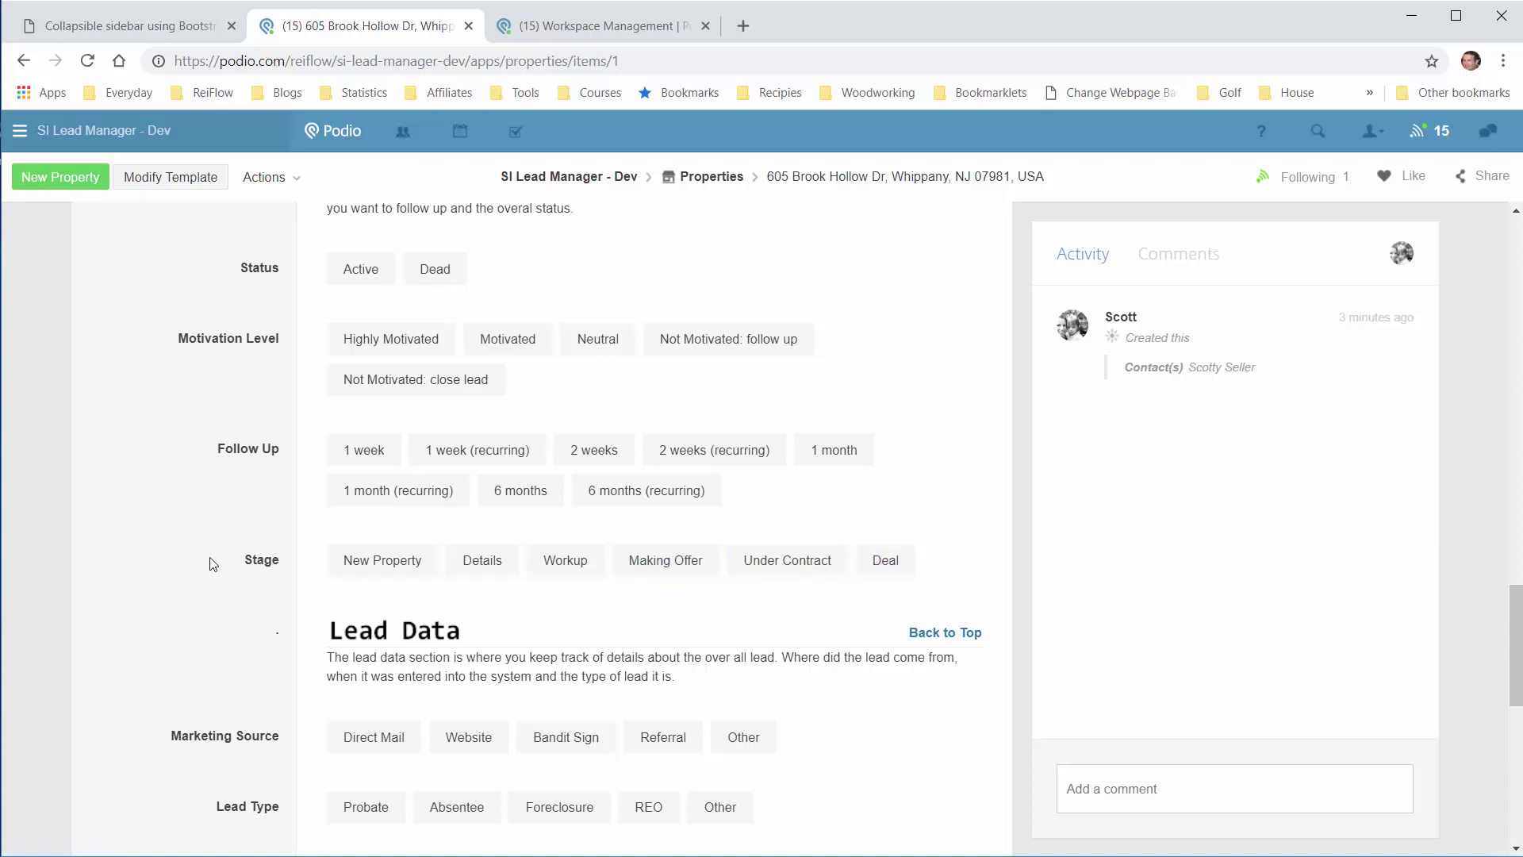
Step: Scroll past Lead Data into System Fields until Zillow Id, Item Url, Files, Tags and Tasks show
scroll(214, 567, down, 4)
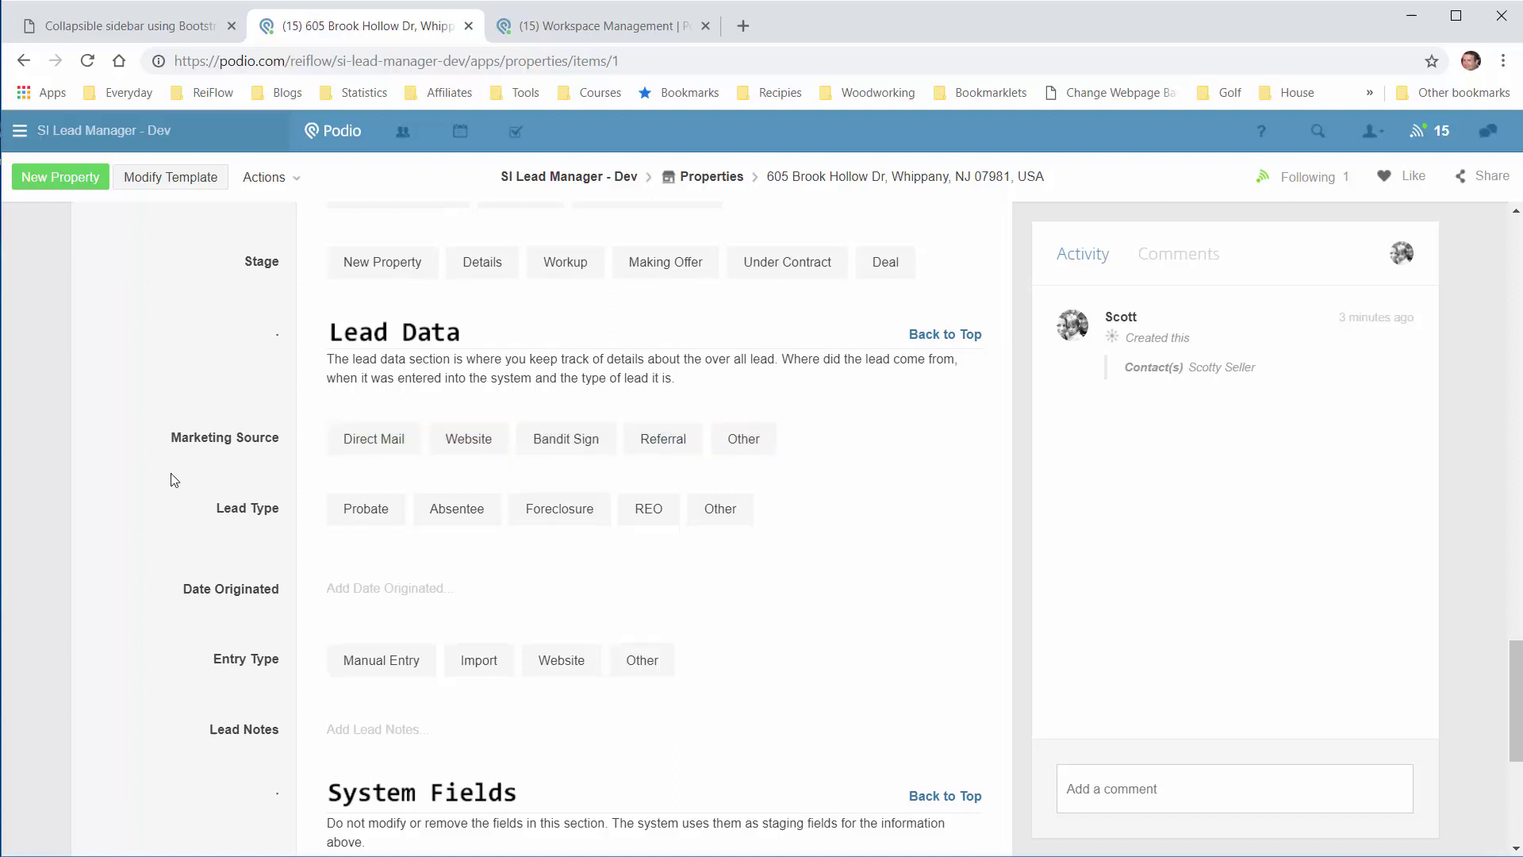
scroll(190, 452, down, 2)
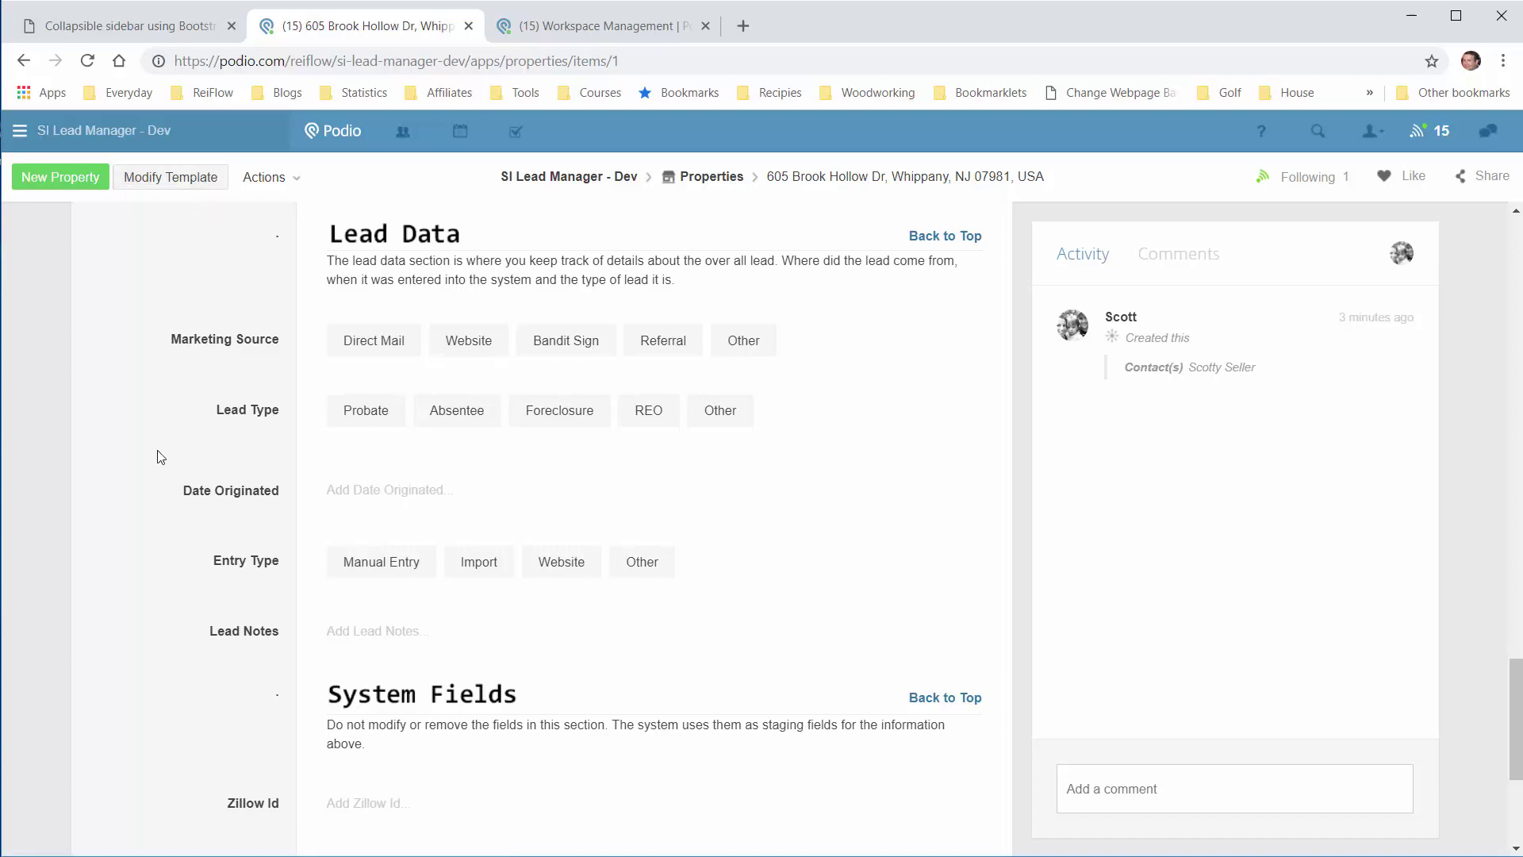
scroll(170, 446, down, 1)
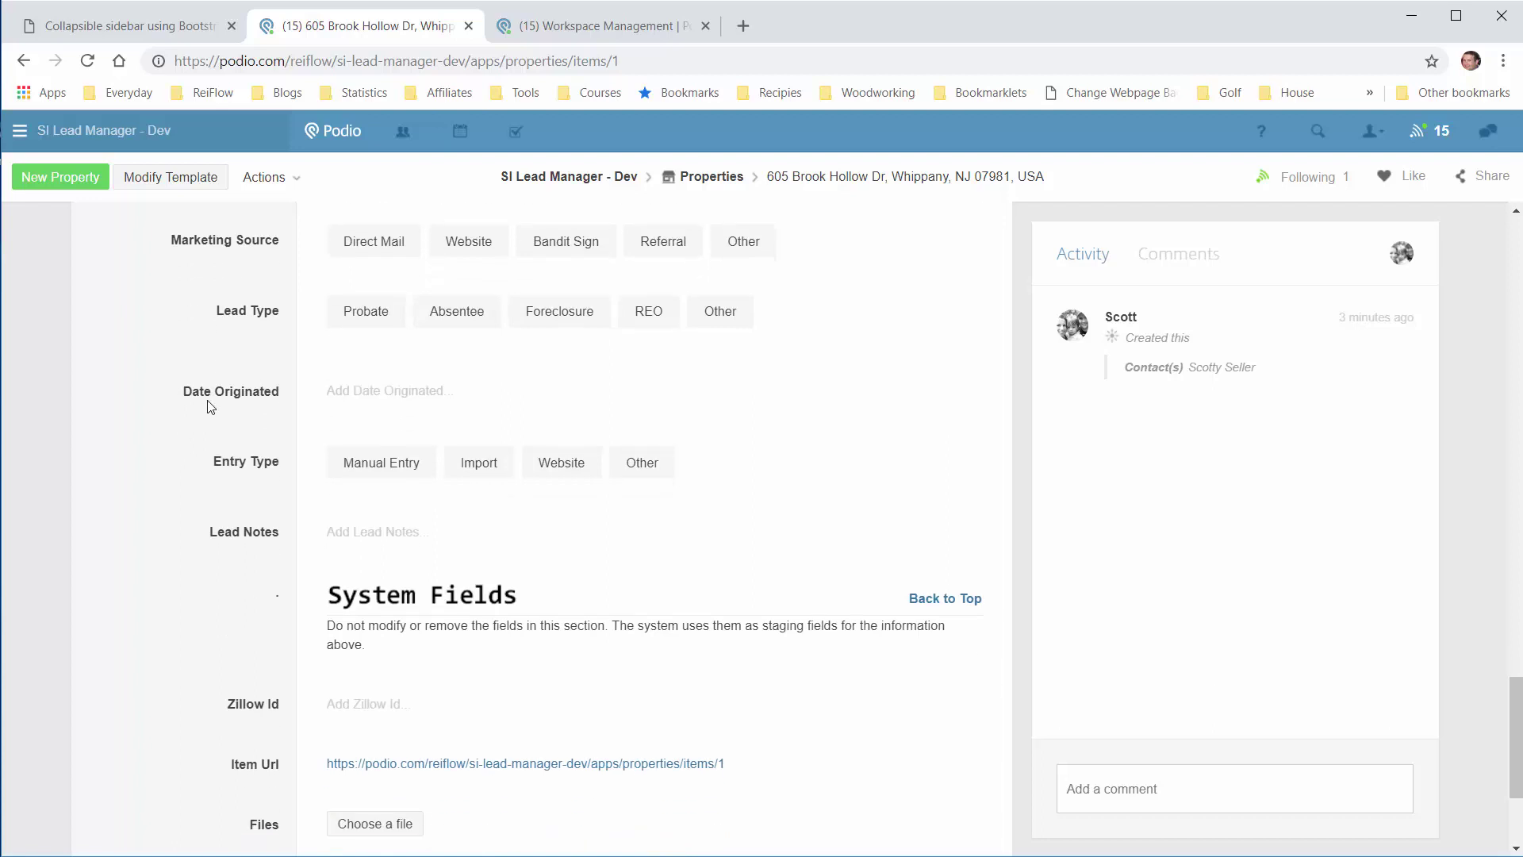
scroll(211, 406, down, 1)
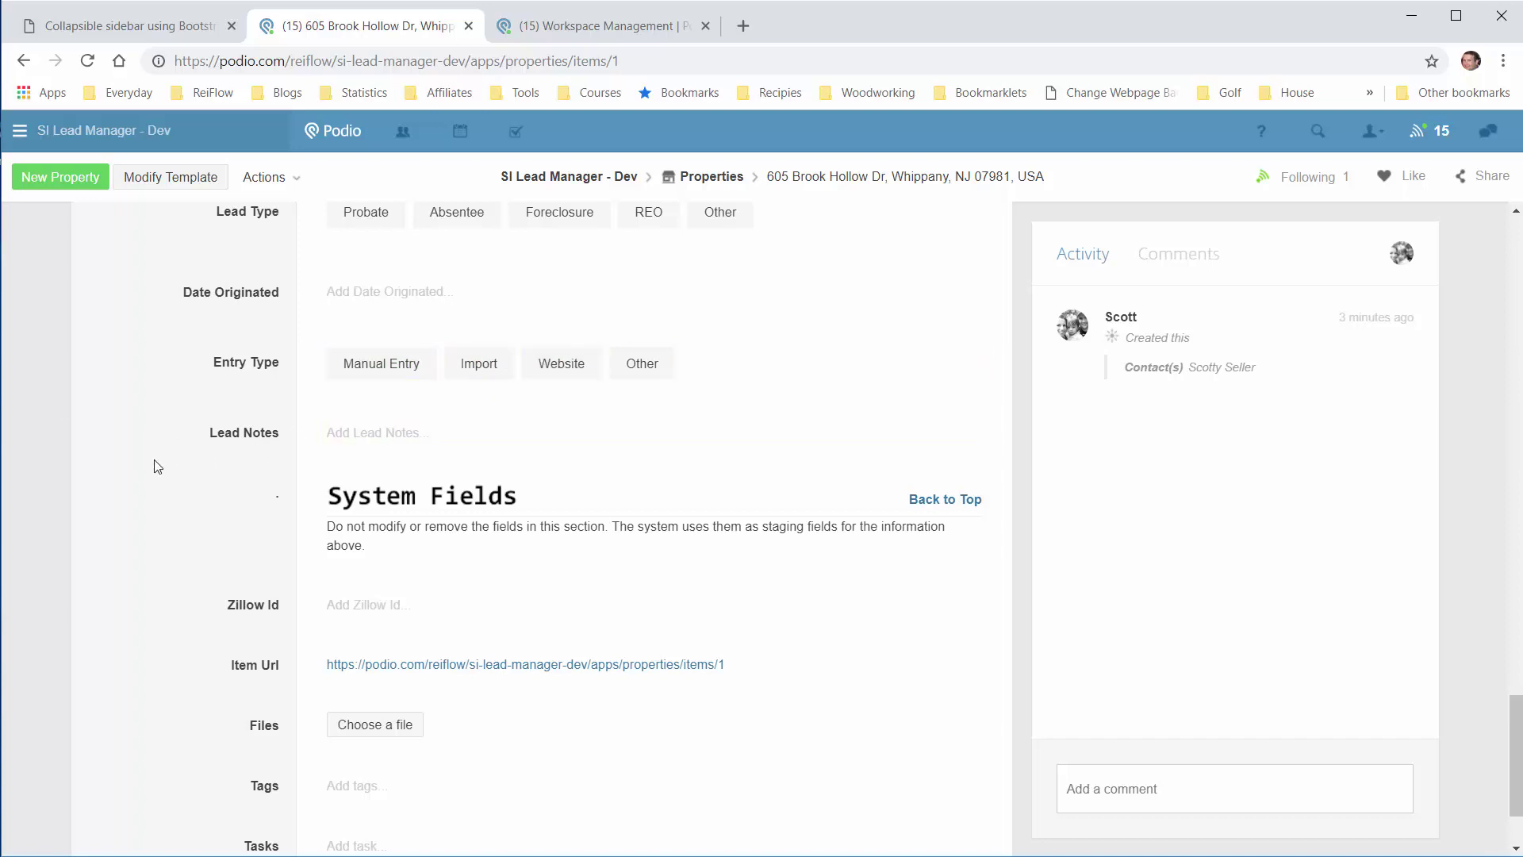
Step: Scroll to the bottom of the property item page to the creation note
scroll(155, 460, down, 2)
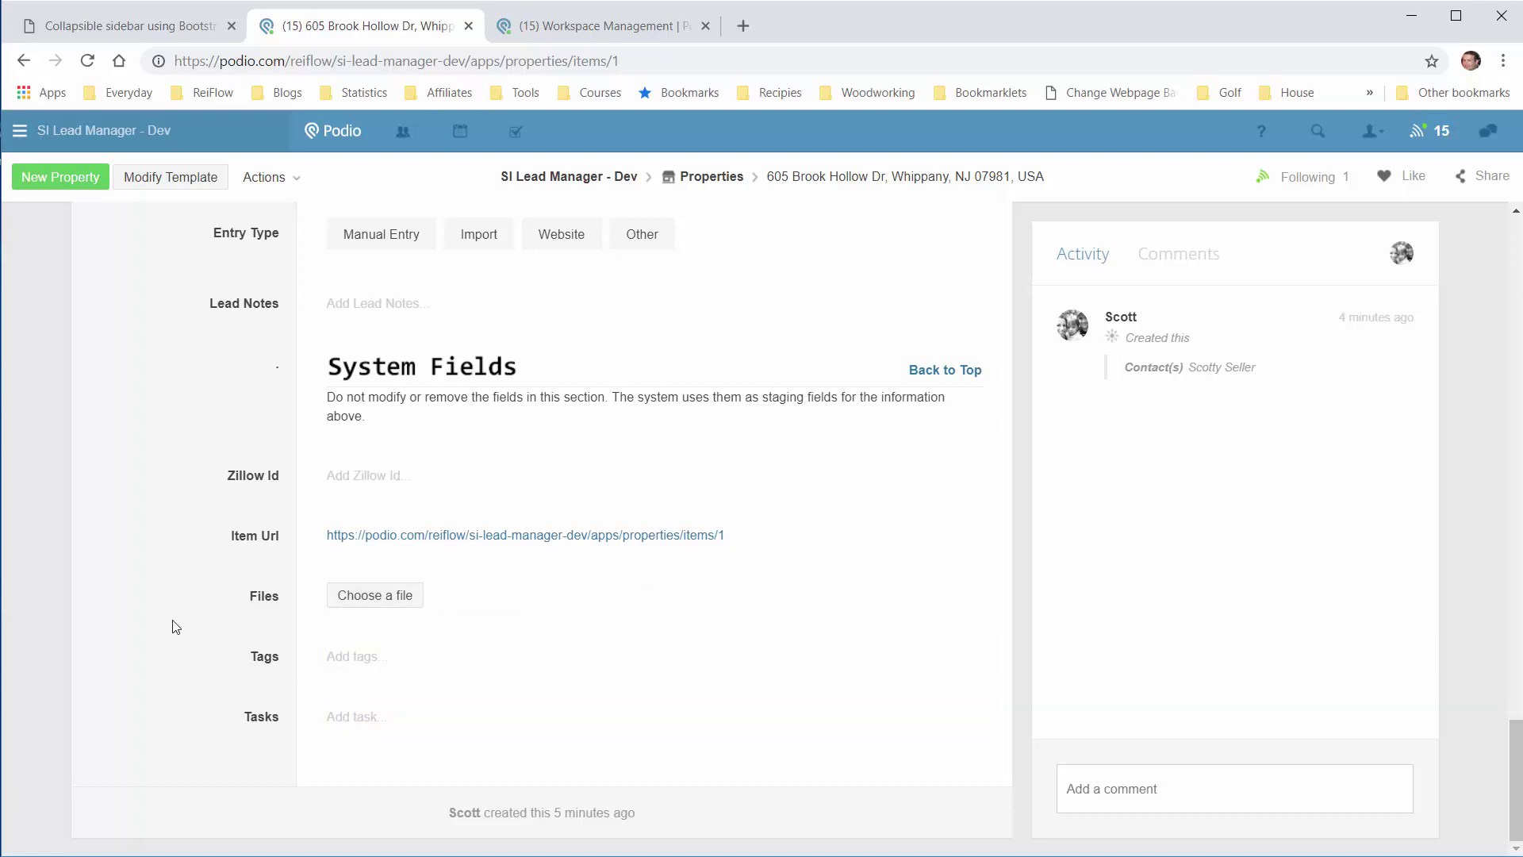
Step: Use the Offer jump link under Navigation to reach the Offers section
scroll(169, 619, up, 6)
scroll(170, 618, up, 16)
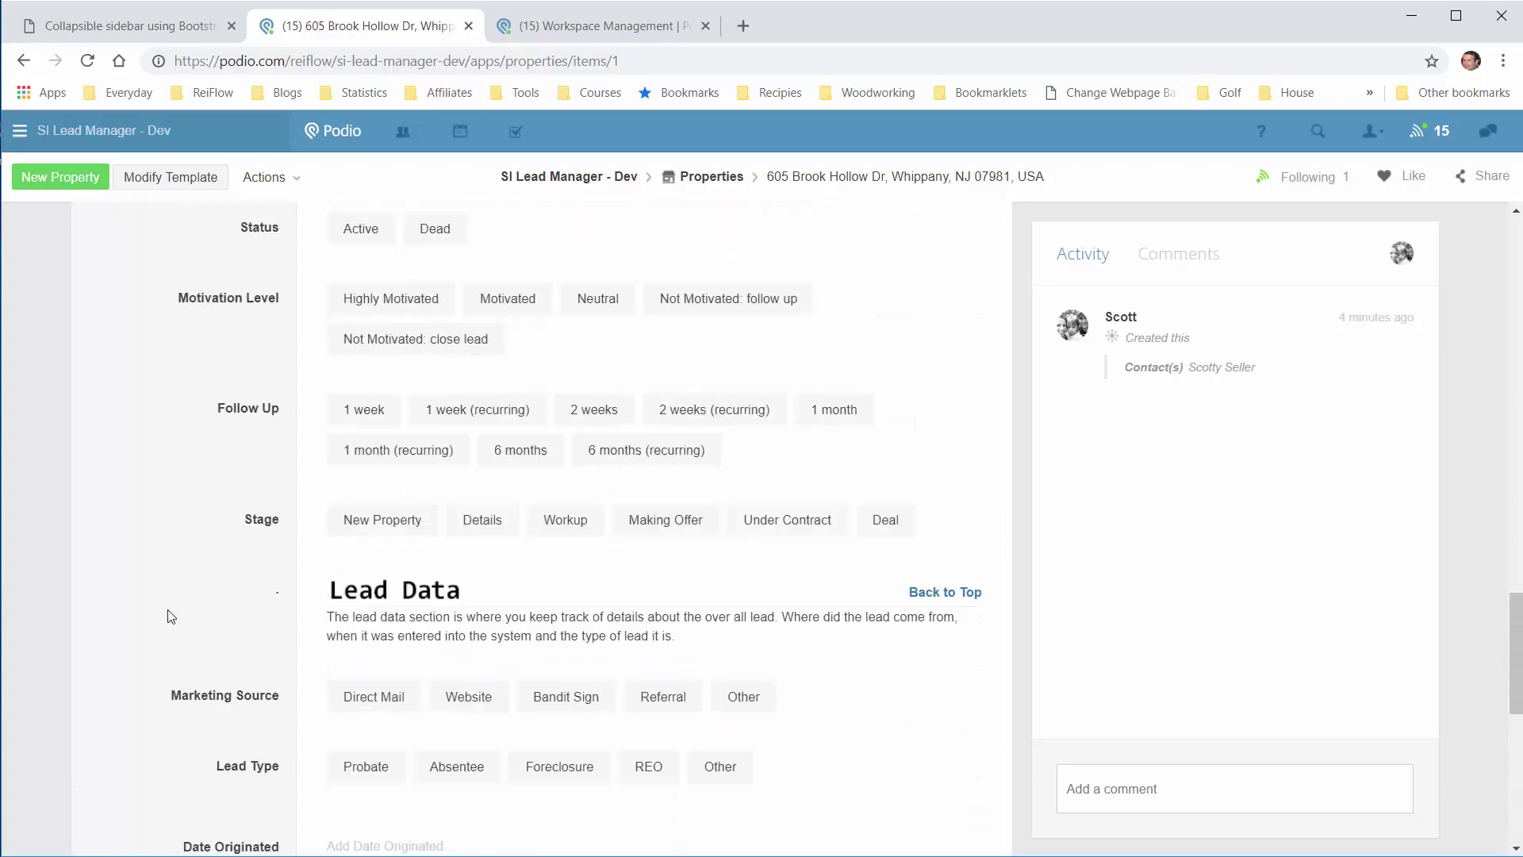
scroll(170, 618, up, 3)
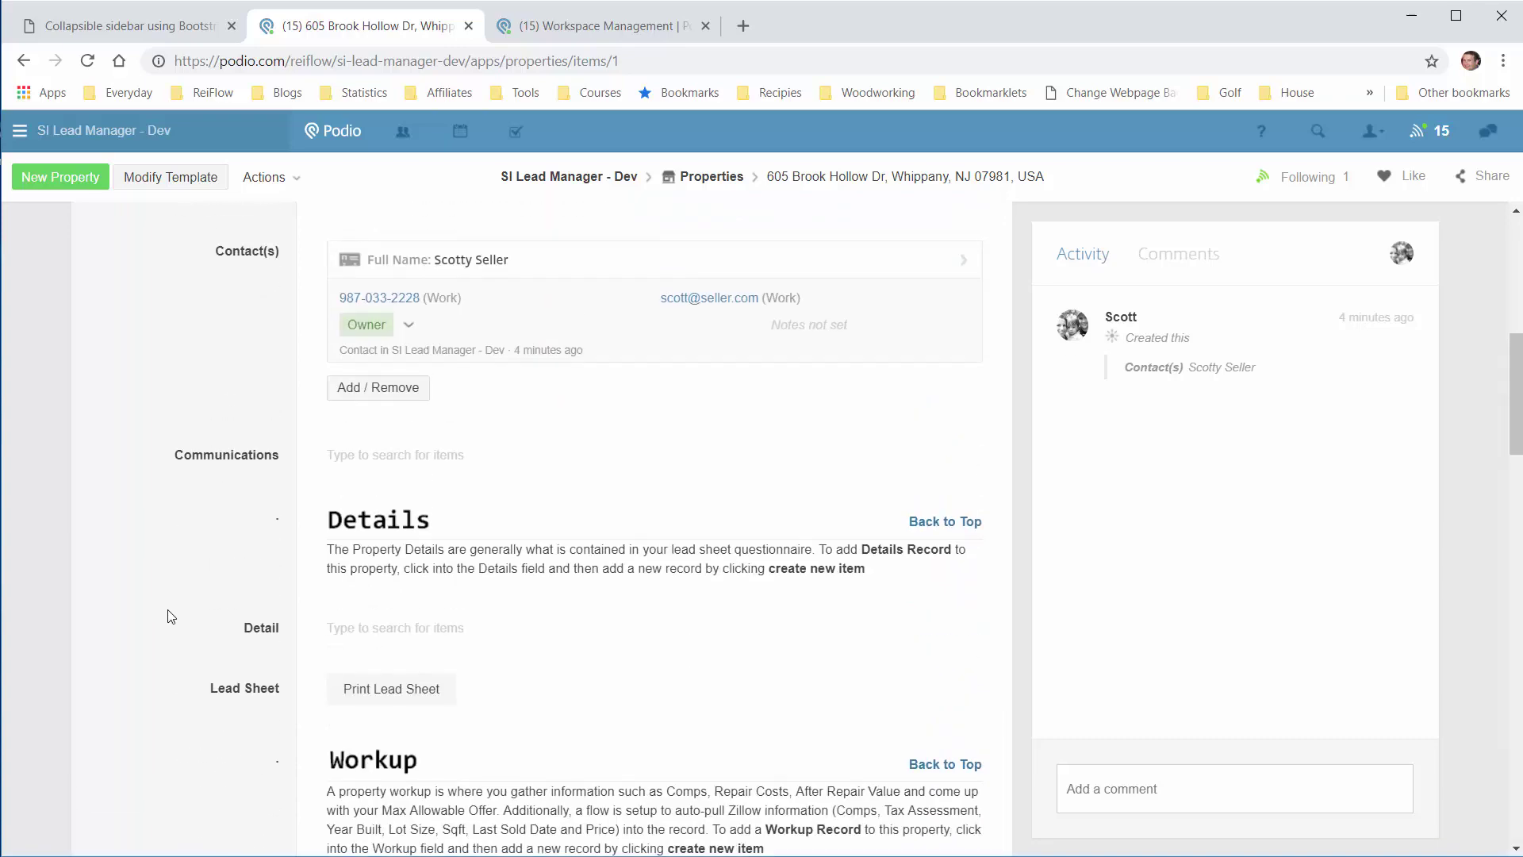
scroll(222, 635, down, 3)
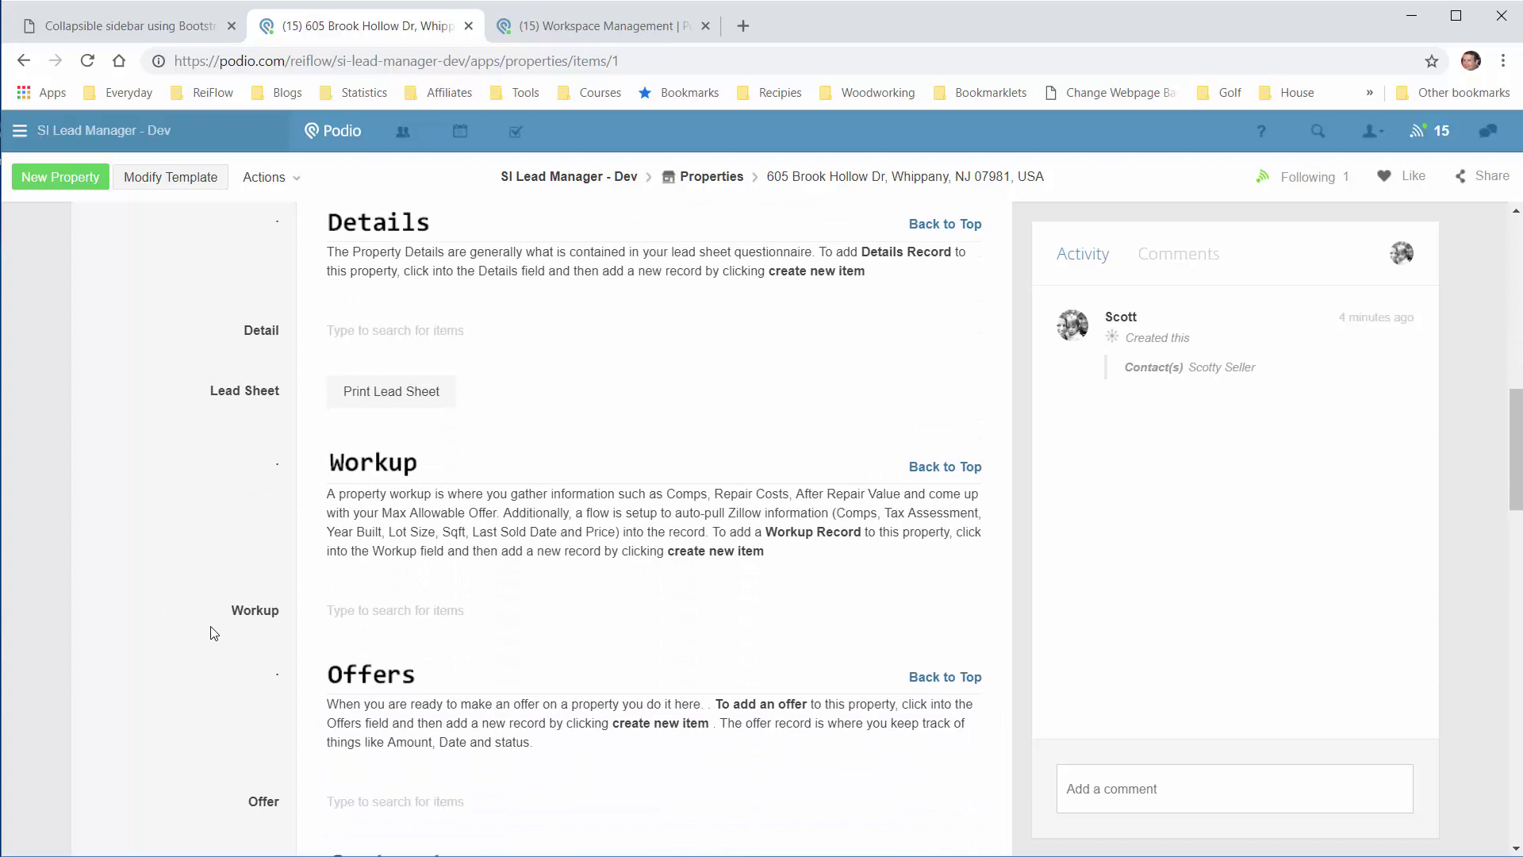
scroll(187, 605, up, 4)
scroll(170, 586, up, 6)
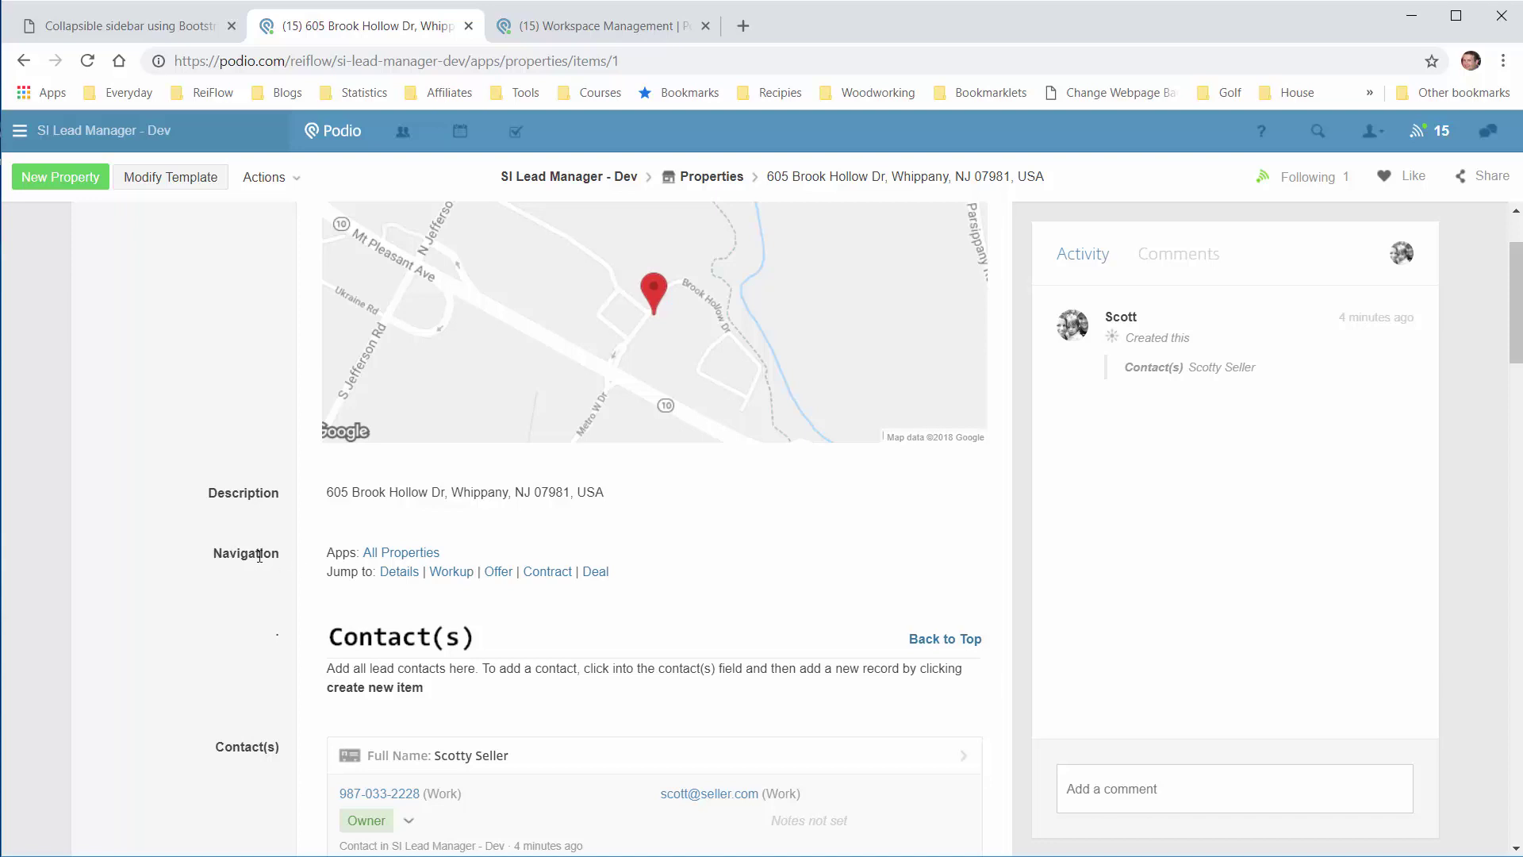
scroll(238, 476, down, 1)
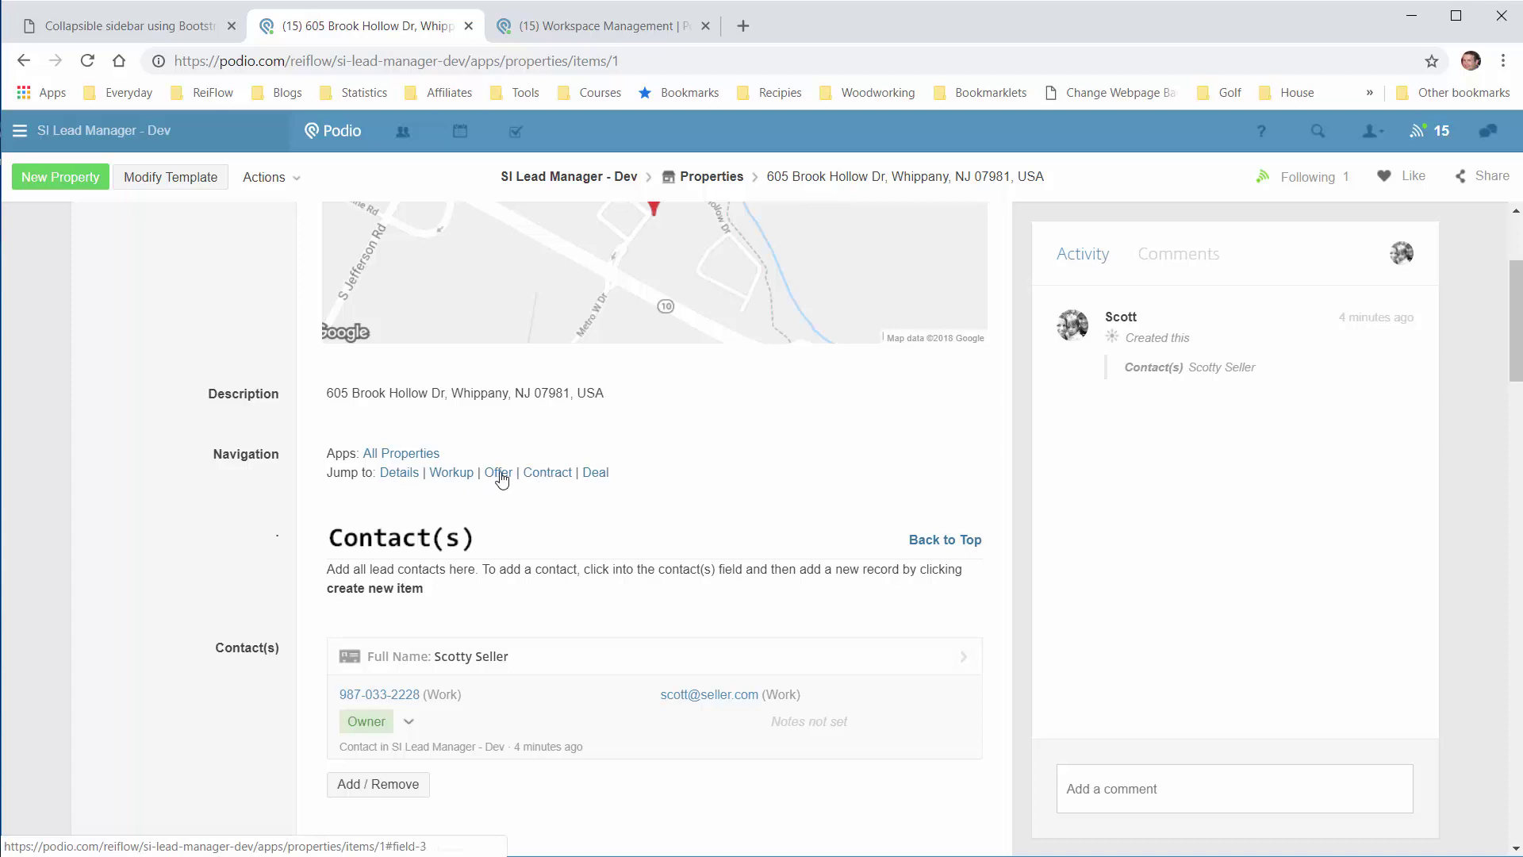
click(500, 475)
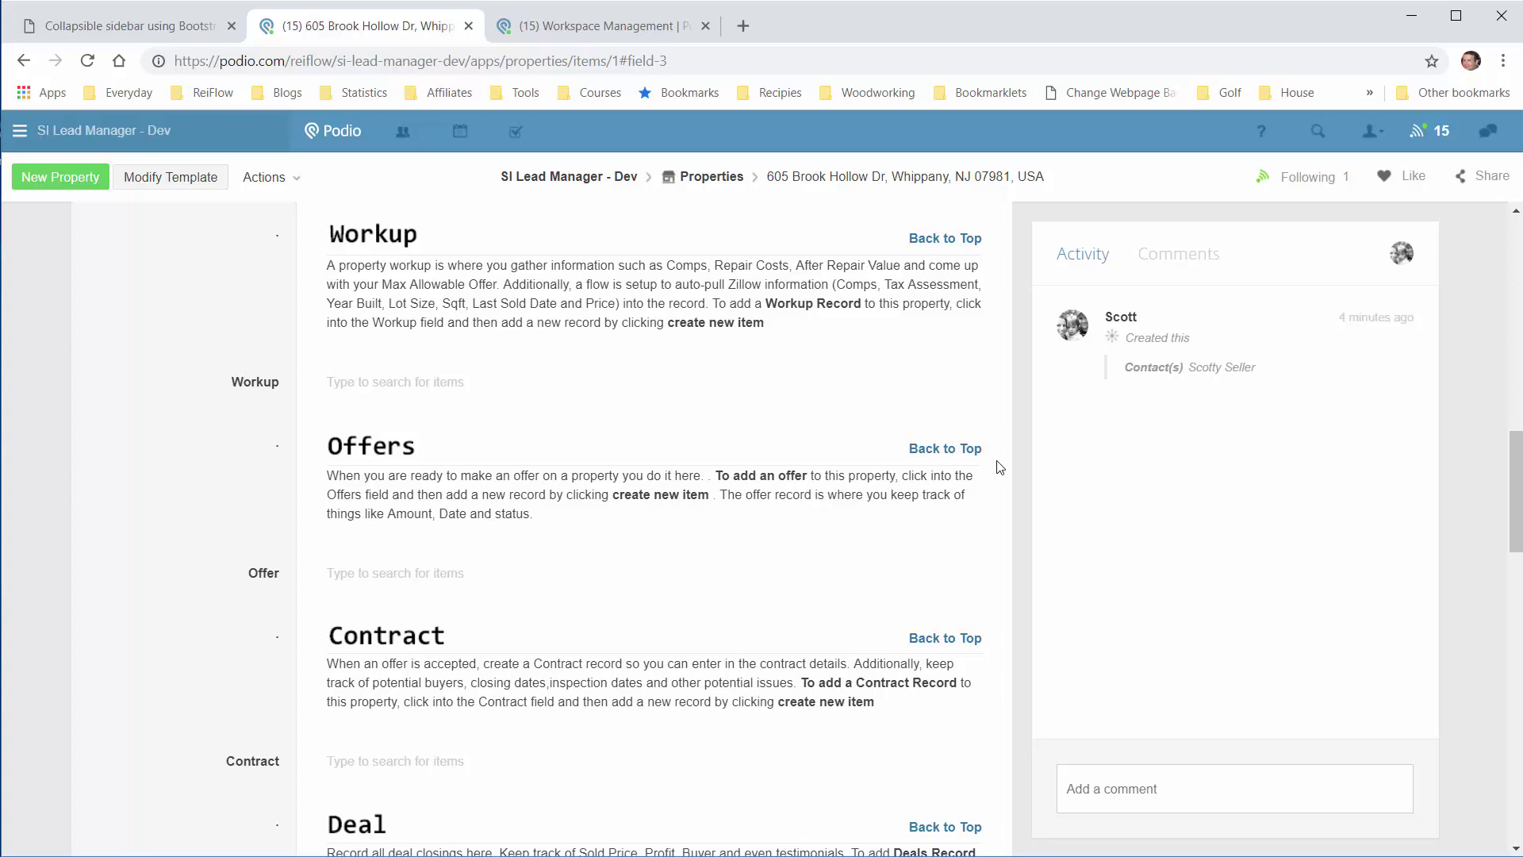
Step: Return to the top of the record with the Whippany address and map visible
click(974, 449)
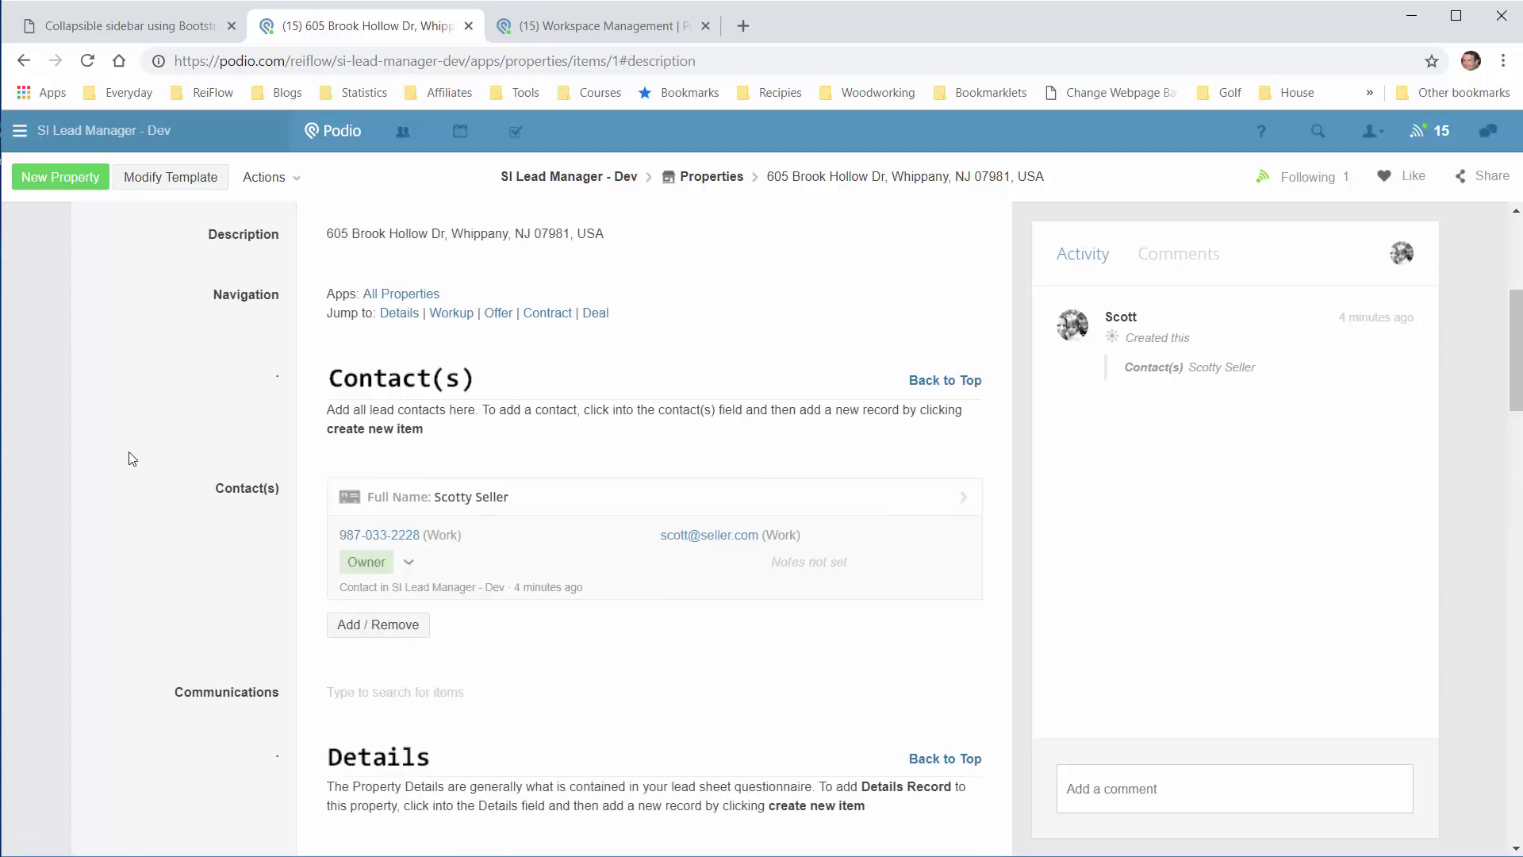
scroll(159, 465, up, 4)
scroll(161, 464, up, 1)
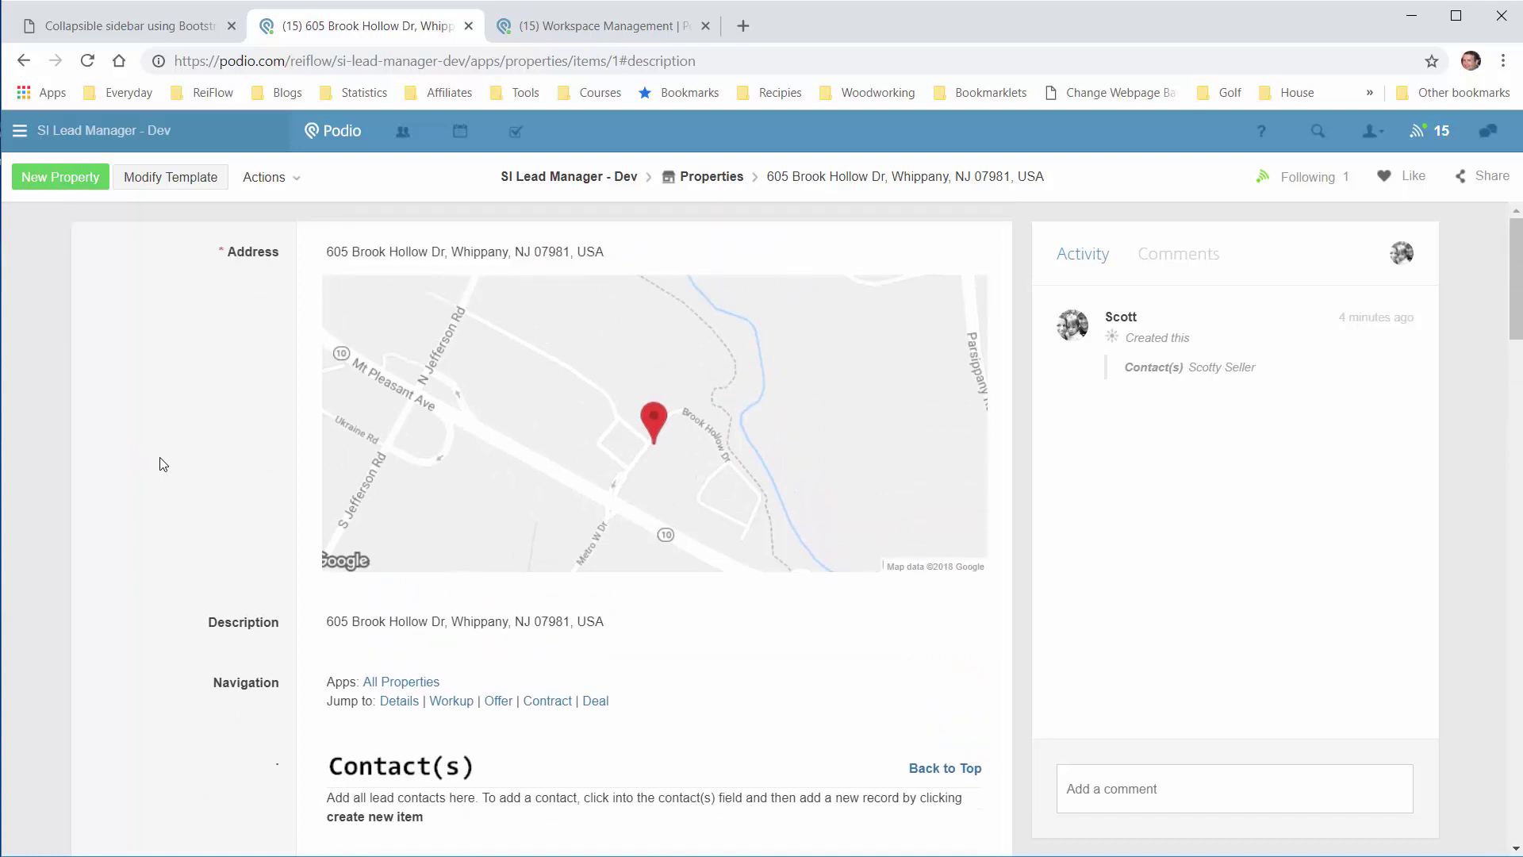